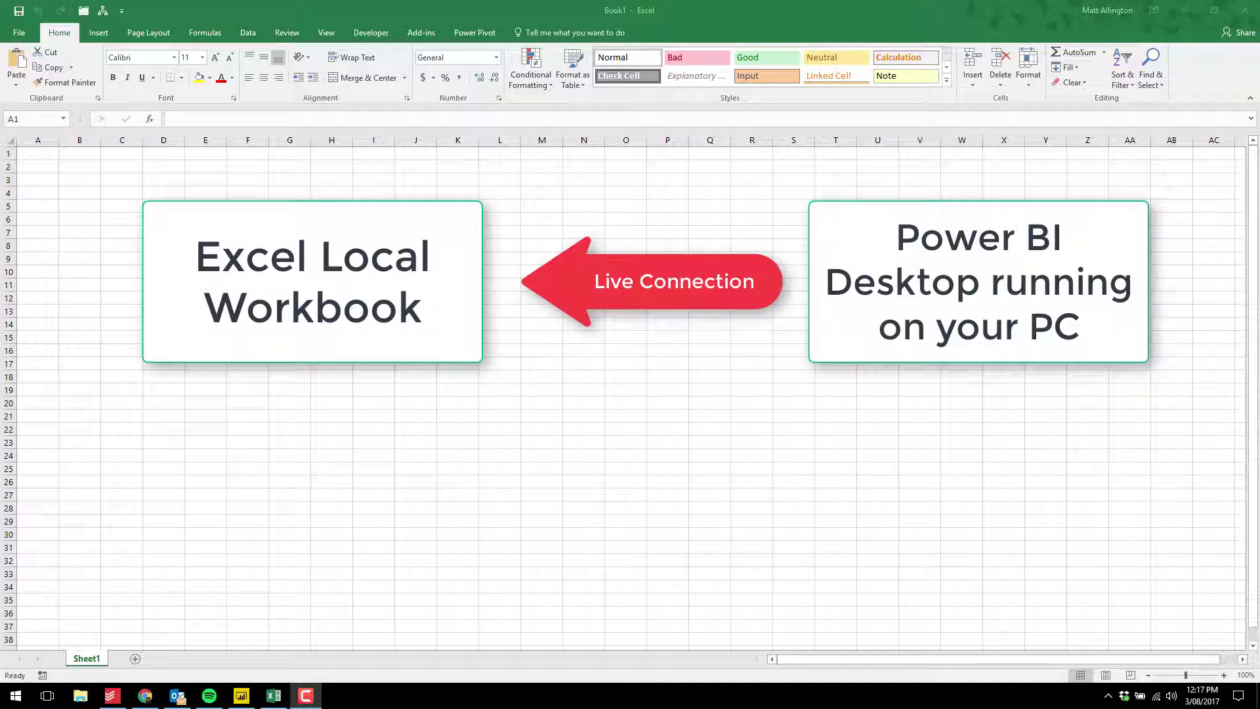
Confirm the Adventure Works test report is running in Power BI Desktop, then return to blank Excel Book1
{"action": "left_click", "coordinate": [241, 695]}
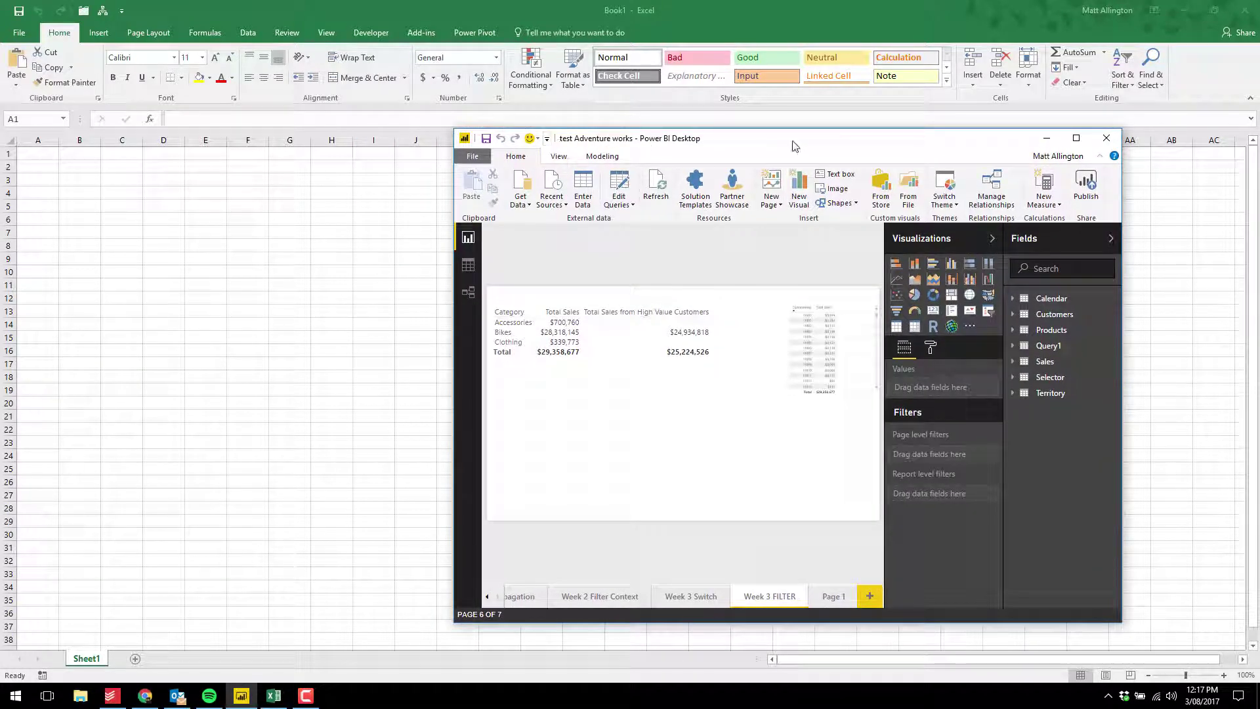
{"action": "left_click_drag", "start_coordinate": [792, 141], "coordinate": [797, 138]}
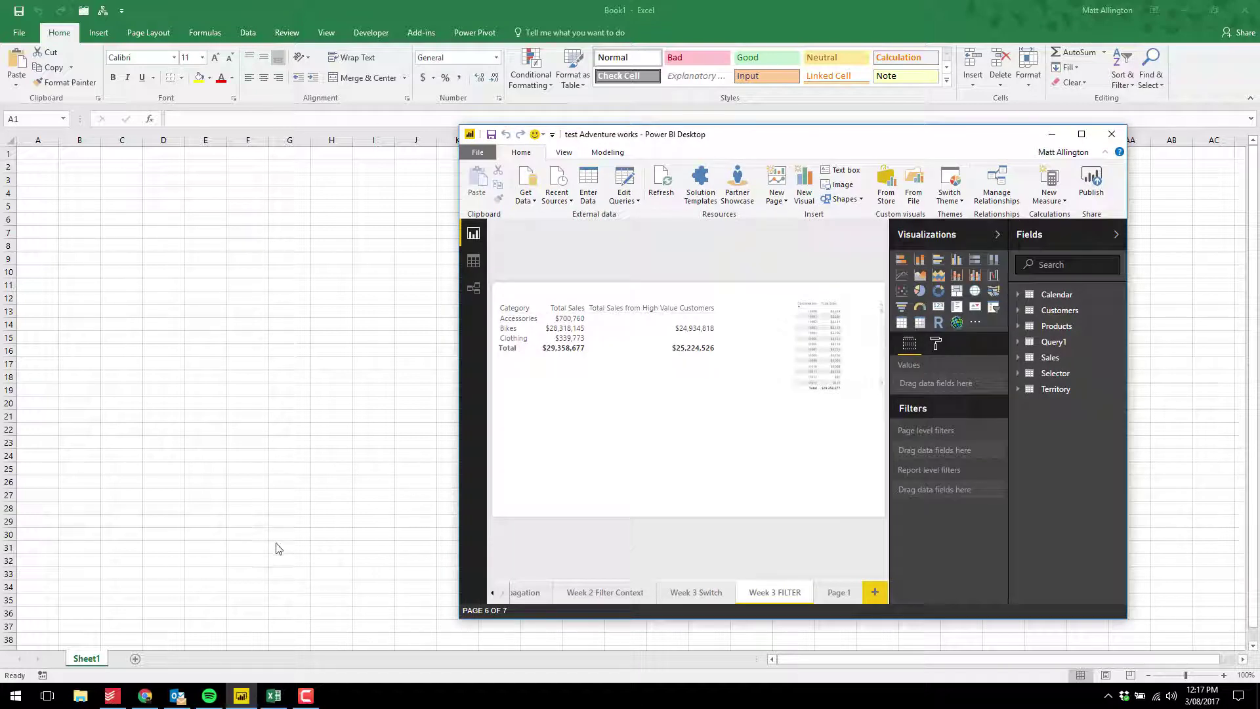
{"action": "key", "text": "alt+Tab"}
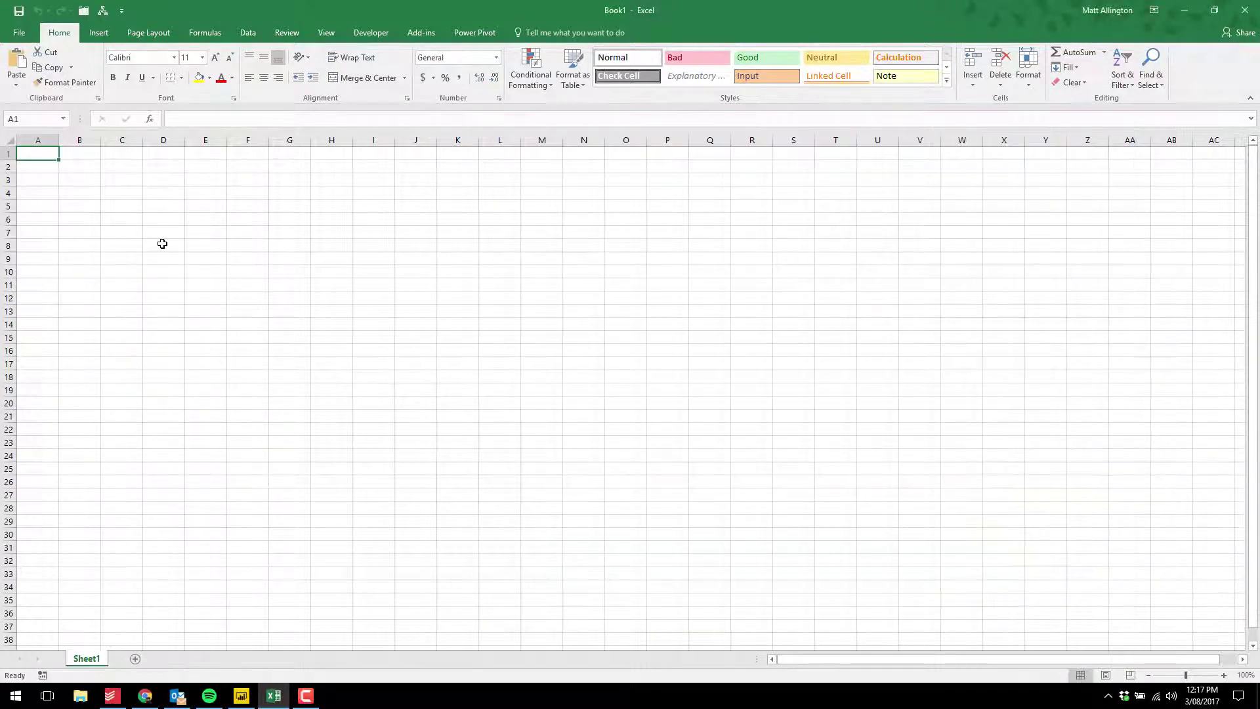
Create a new workbook from the personal Local Host Workbook ver 6.2 template
{"action": "left_click", "coordinate": [19, 38]}
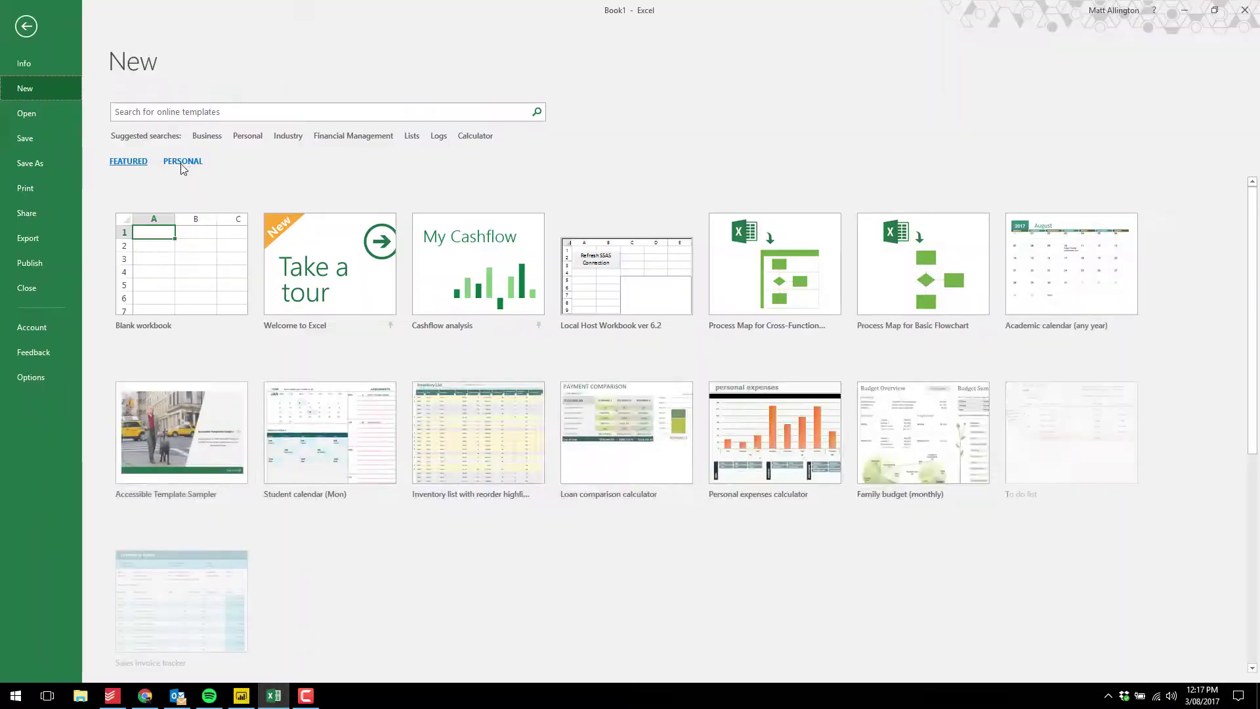
{"action": "left_click", "coordinate": [182, 162]}
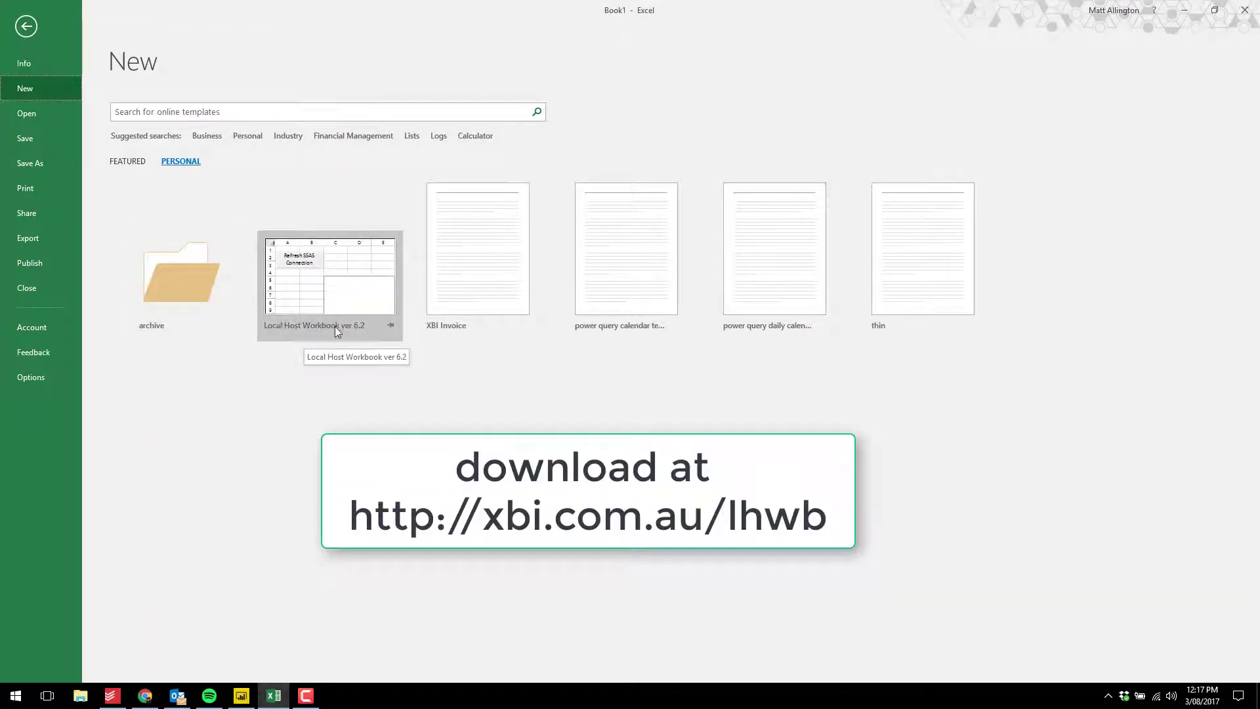
{"action": "left_click", "coordinate": [344, 275]}
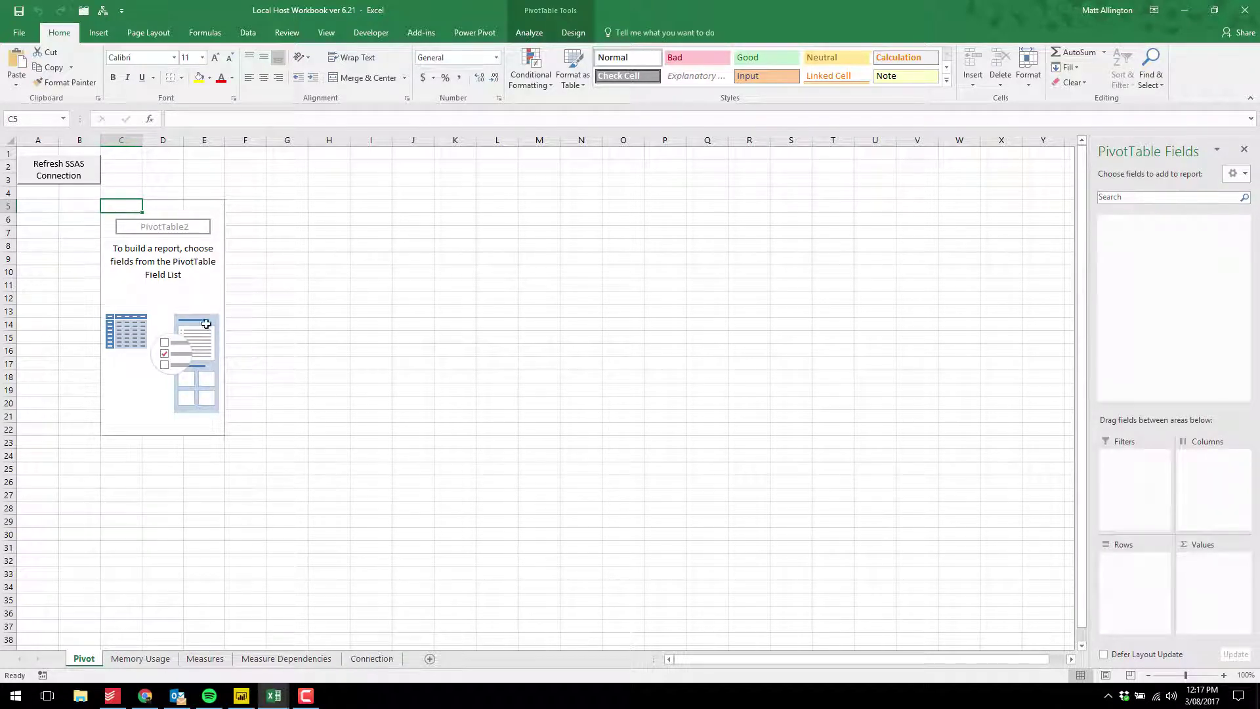
Refresh the pivot's SSAS connection and connect to the local Power BI model with current Windows credentials
{"action": "left_click", "coordinate": [173, 282]}
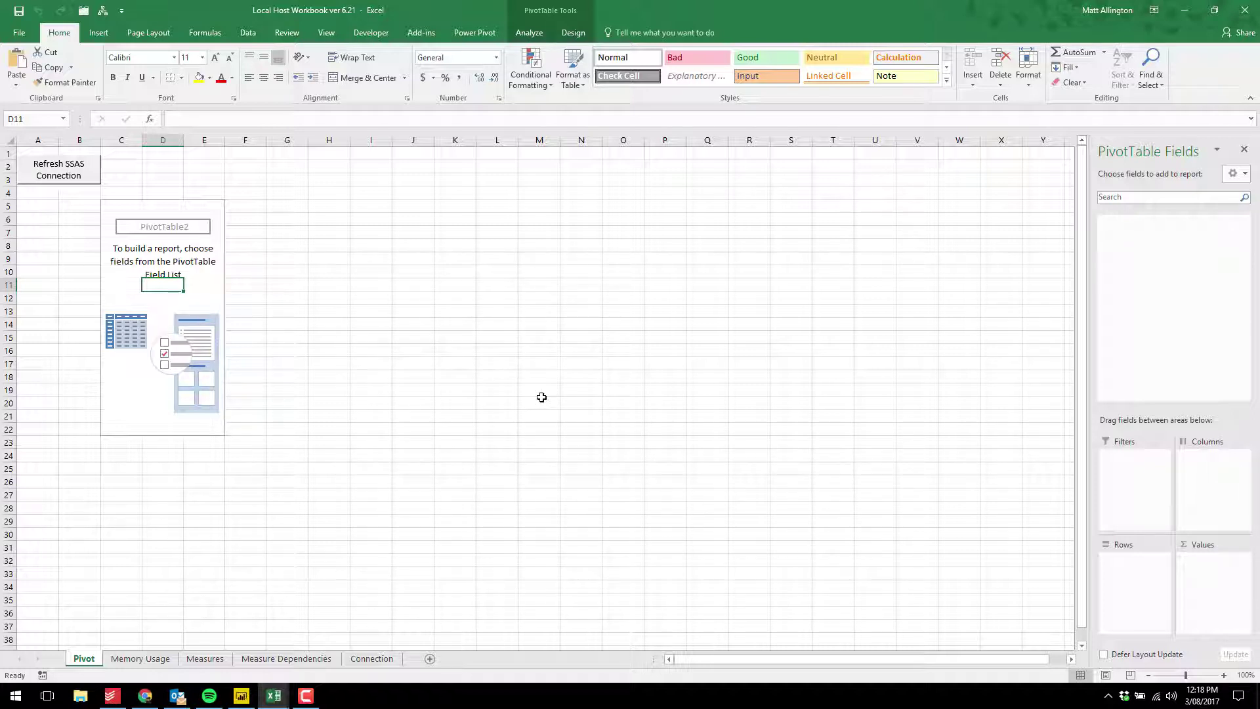
{"action": "mouse_move", "coordinate": [238, 703]}
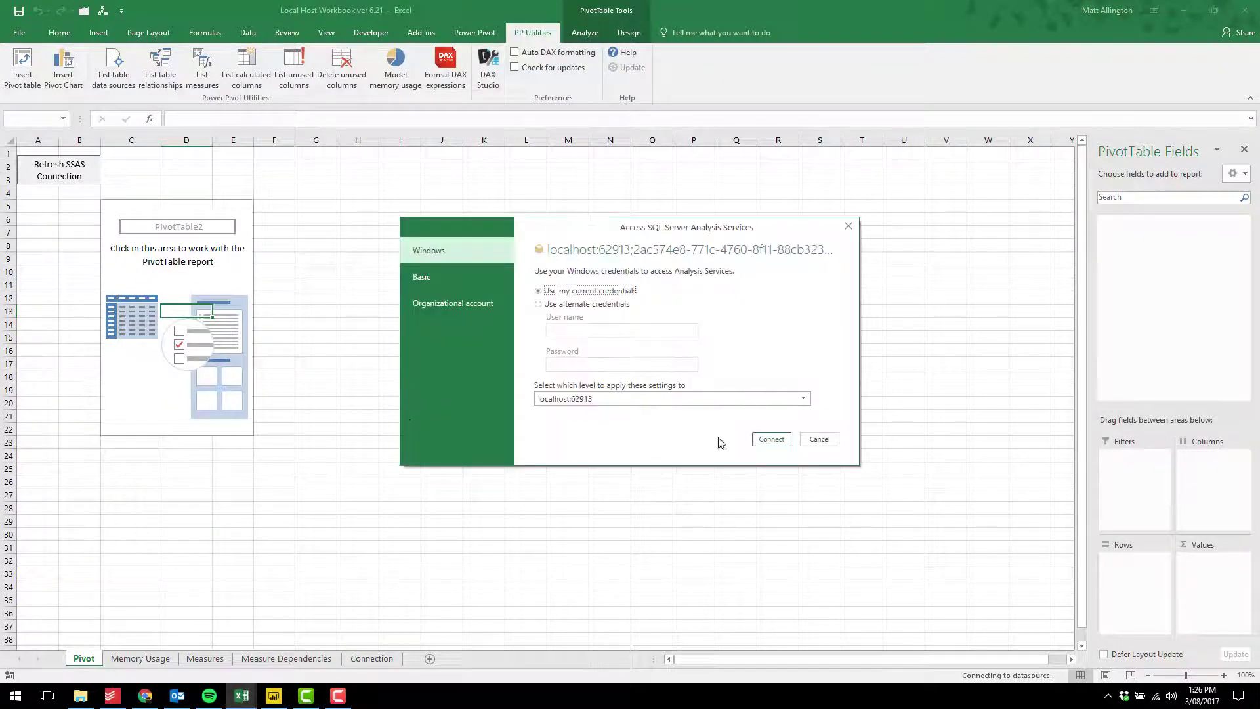
{"action": "left_click", "coordinate": [759, 444]}
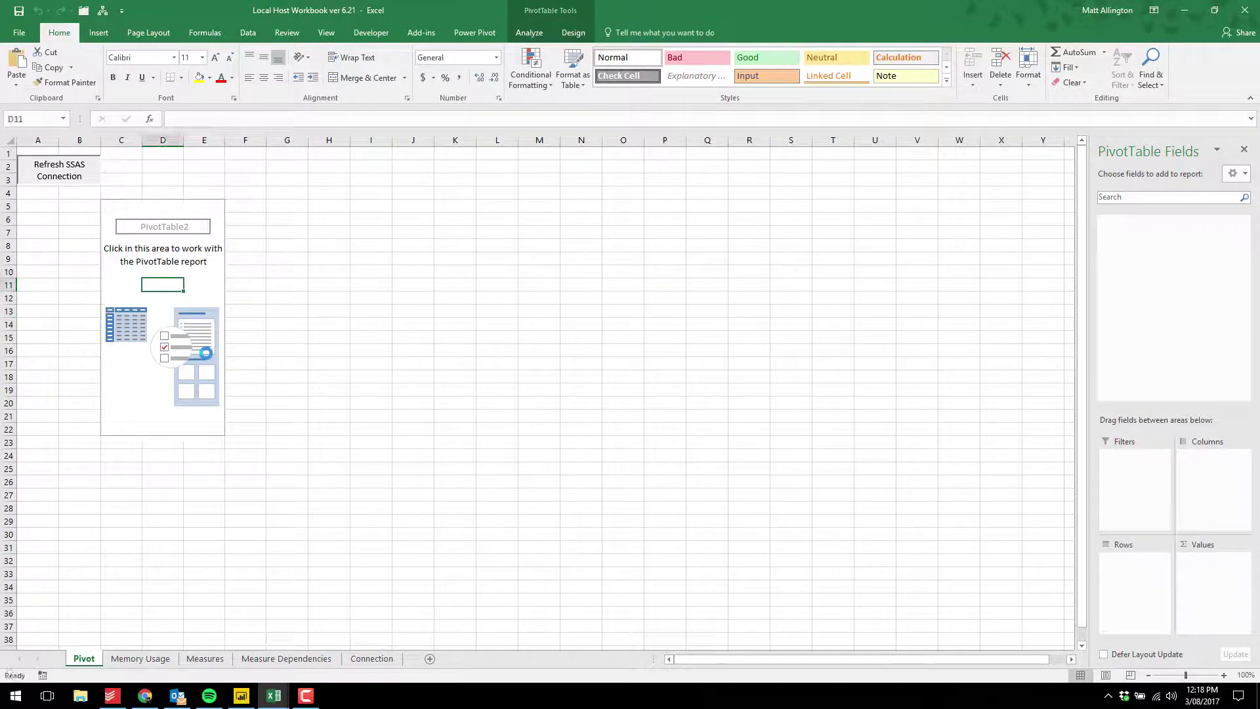
Collapse all model tables in the field list and put Customers Gender on the pivot rows
{"action": "left_click", "coordinate": [1244, 174]}
{"action": "left_click", "coordinate": [1135, 355]}
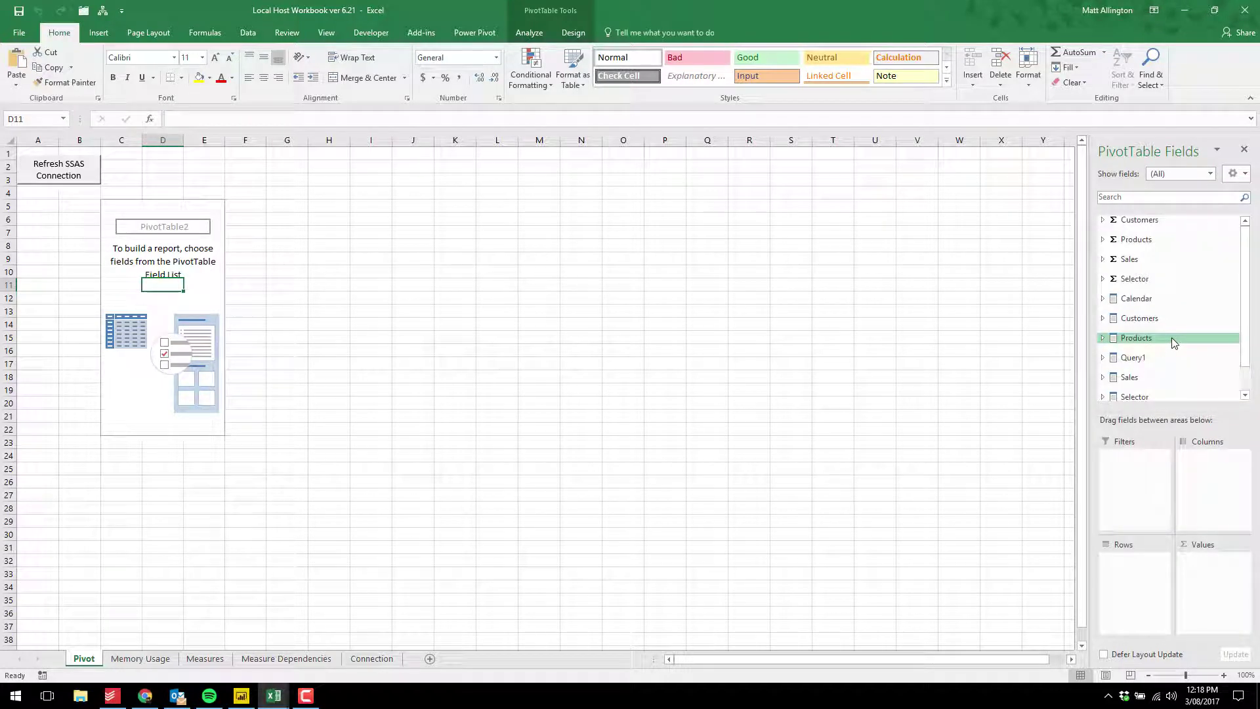
{"action": "left_click", "coordinate": [189, 225]}
{"action": "left_click", "coordinate": [1103, 317]}
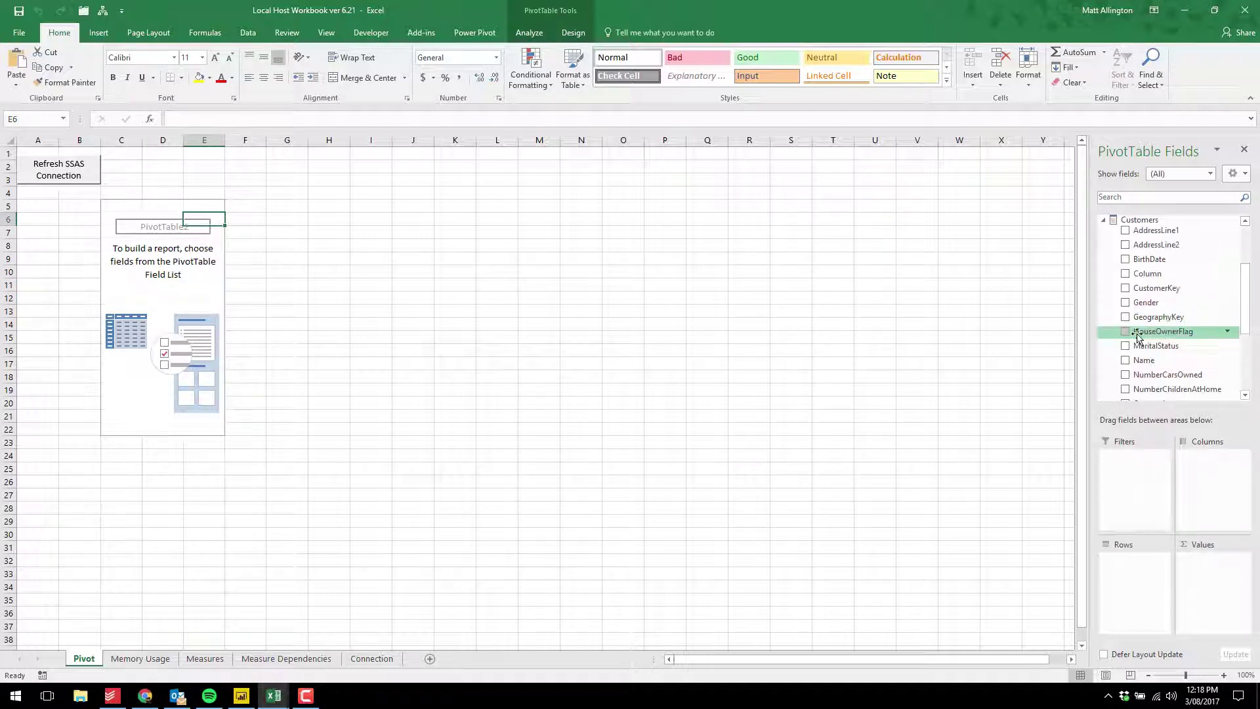
{"action": "left_click_drag", "start_coordinate": [1161, 301], "coordinate": [1163, 506]}
Add Sales Total Cost to the pivot values, giving F, M and a $17,277,794 total
{"action": "left_click", "coordinate": [1103, 220]}
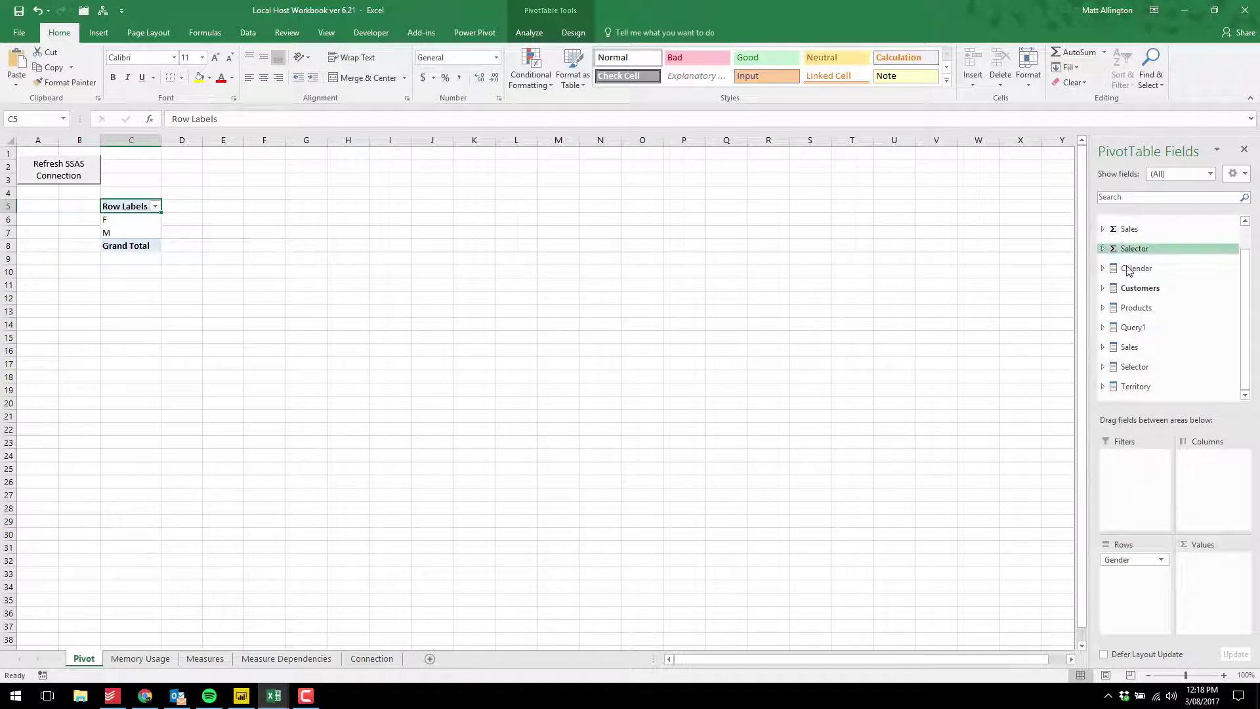
{"action": "left_click", "coordinate": [1103, 228]}
{"action": "left_click_drag", "start_coordinate": [1151, 302], "coordinate": [1214, 577]}
{"action": "left_click", "coordinate": [189, 232]}
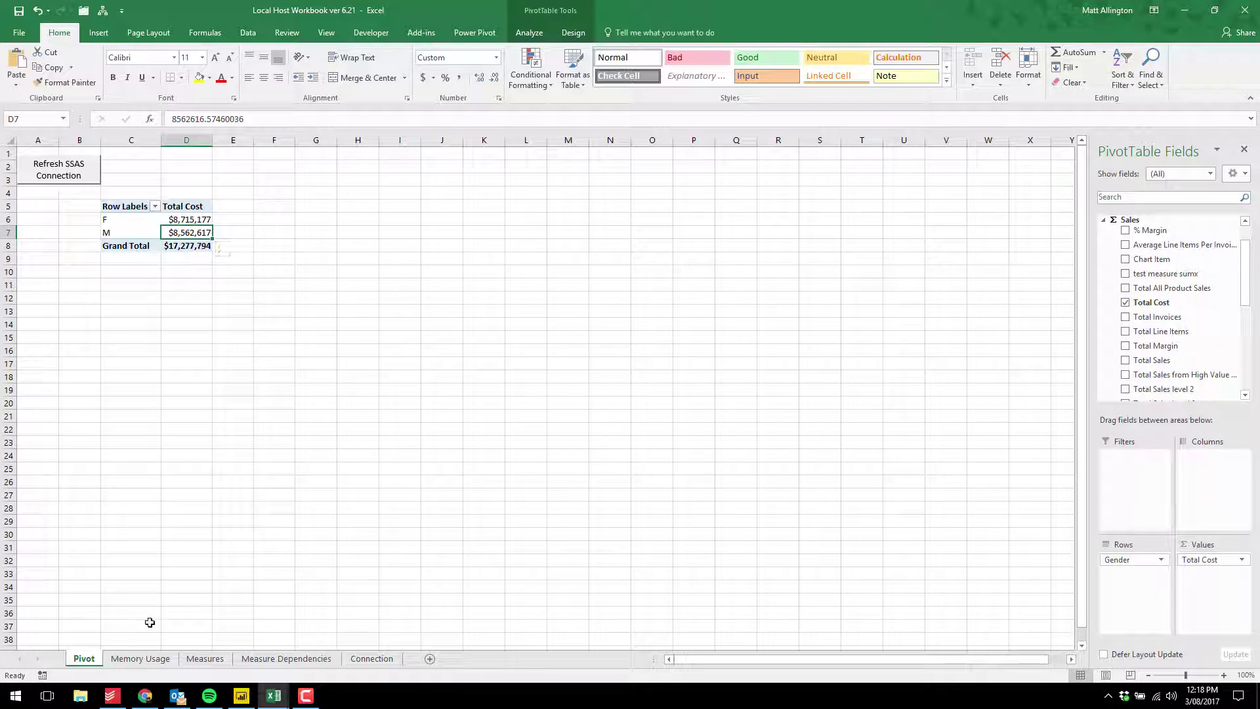
View the Memory Usage sheet: Customers is largest at 2,006.34 KB of 5,085.09 KB total
{"action": "left_click", "coordinate": [140, 659]}
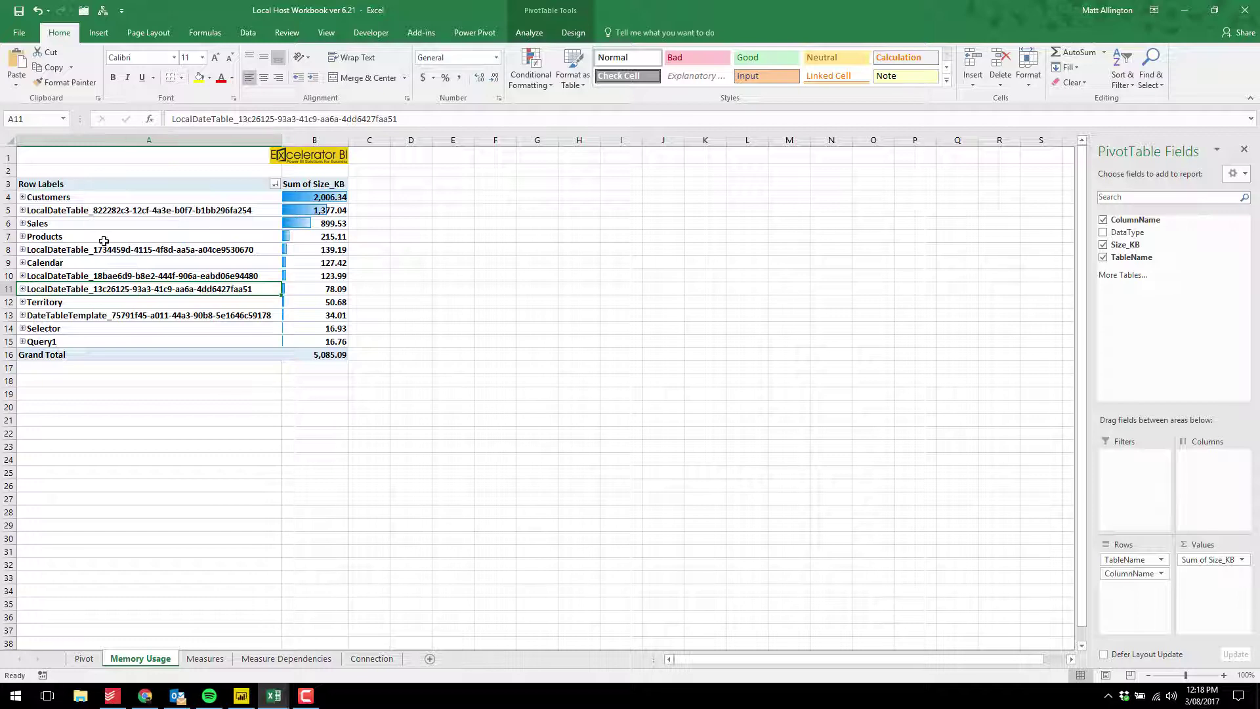
Refresh Measures on the Measures sheet to list every measure with DAX, references and input counts
{"action": "left_click", "coordinate": [206, 659]}
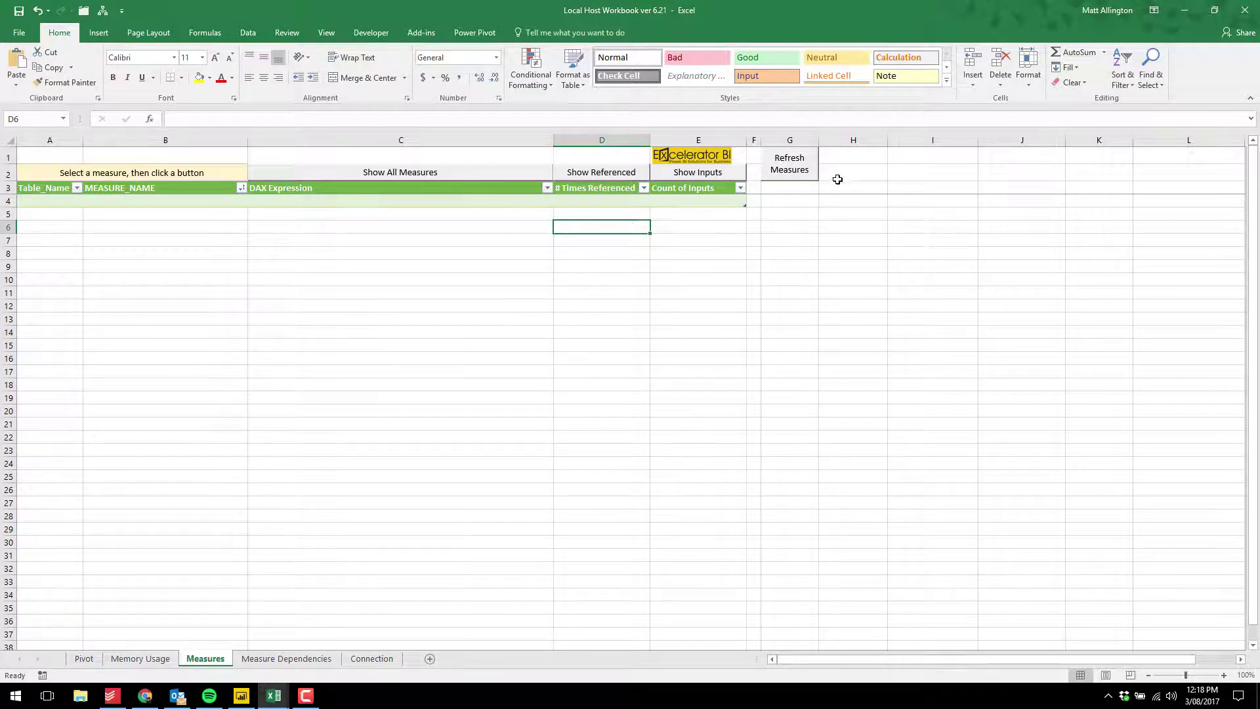
{"action": "left_click", "coordinate": [807, 170]}
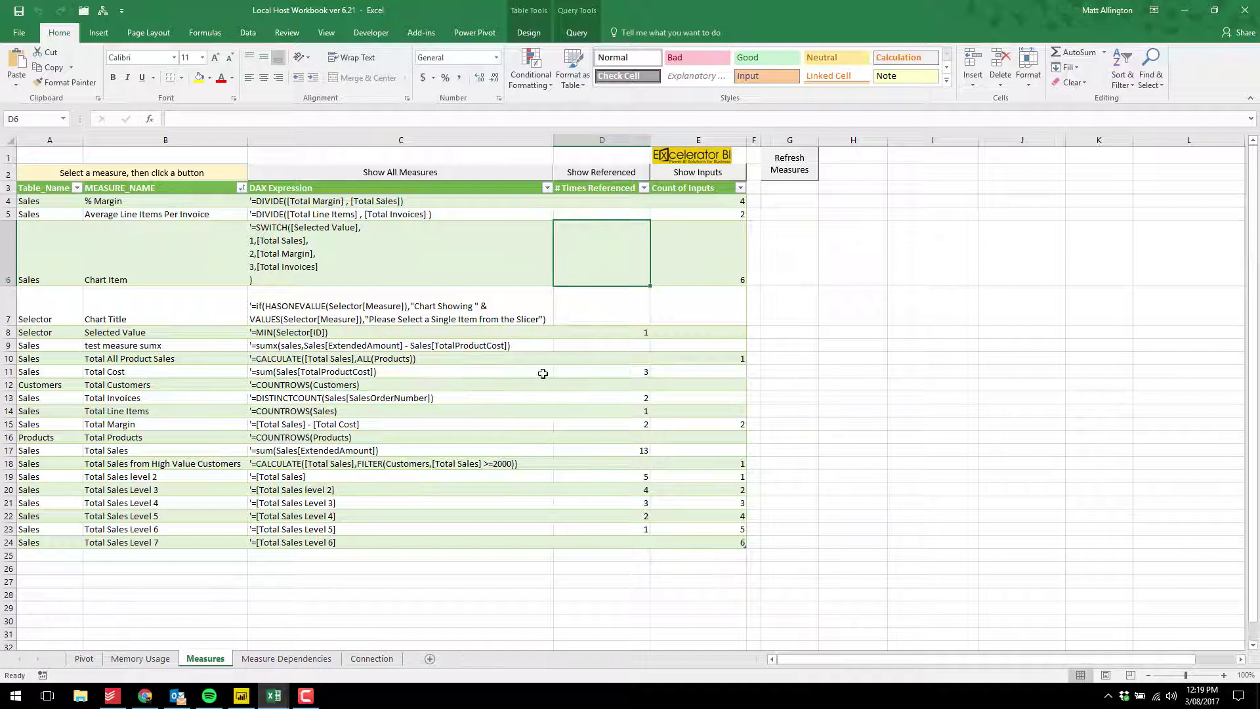
Apply PP Utilities' Format DAX expressions to the expressions in C4:C24
{"action": "left_click", "coordinate": [103, 12]}
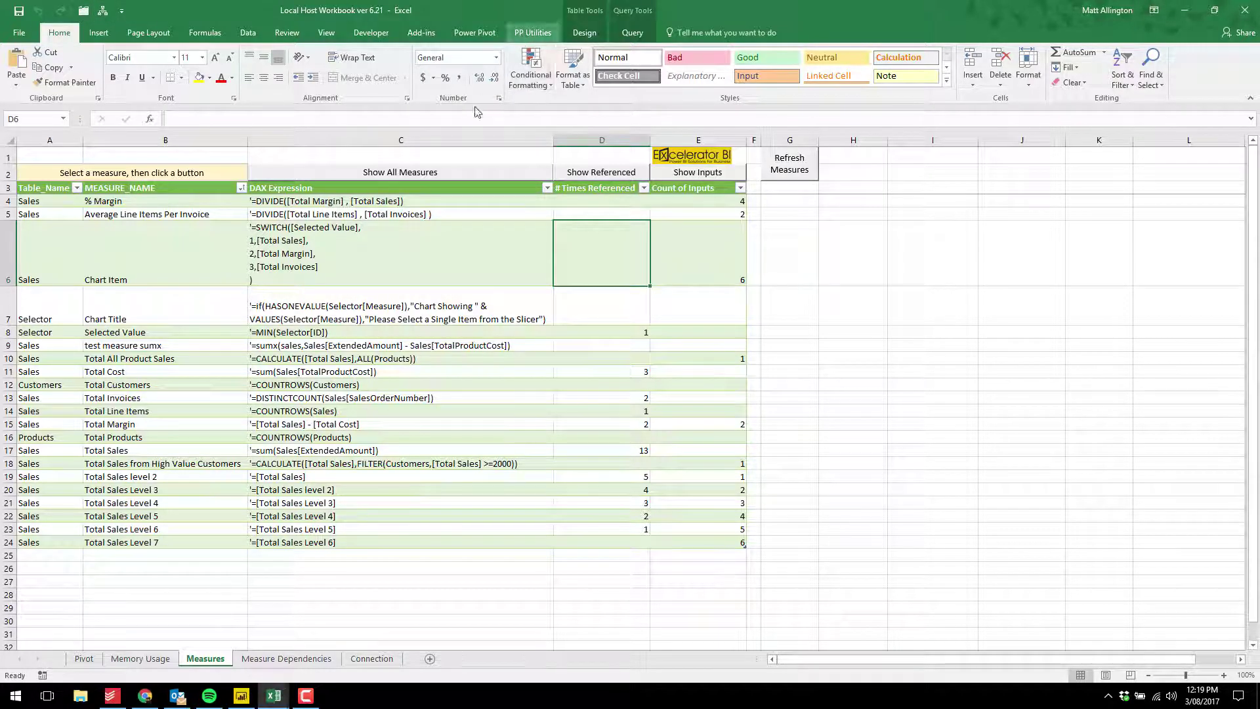
{"action": "left_click_drag", "start_coordinate": [405, 203], "coordinate": [377, 542]}
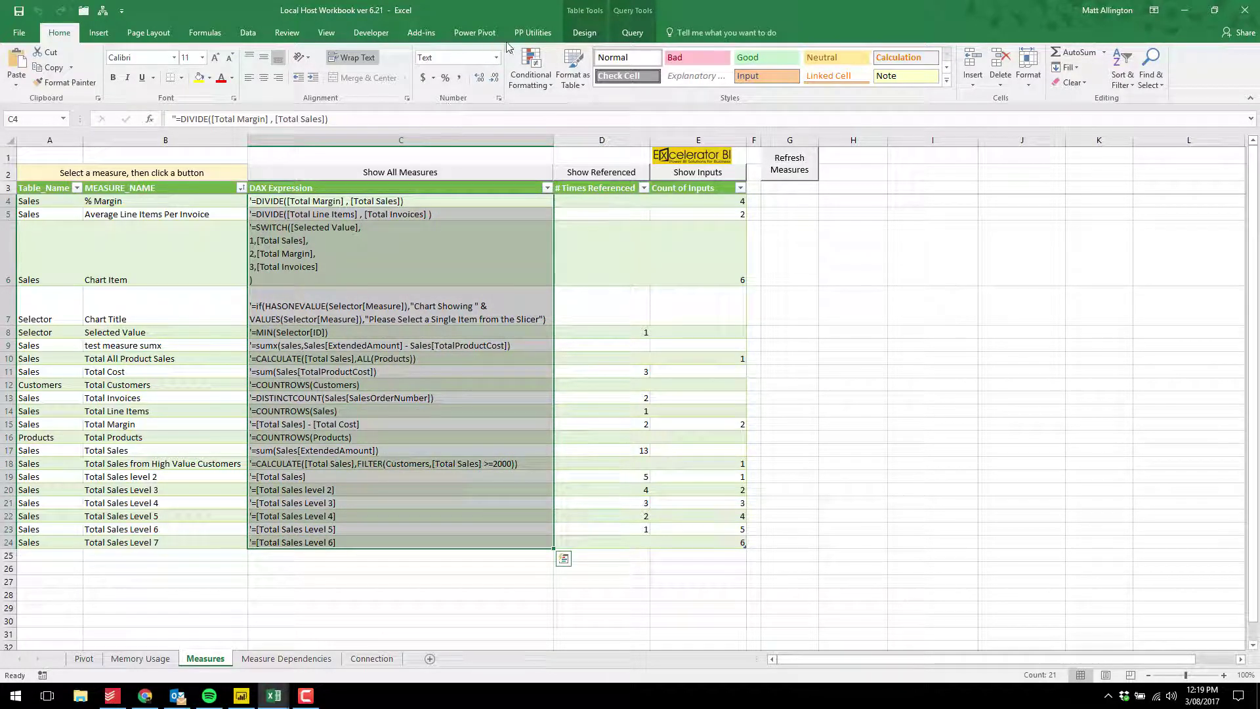
{"action": "left_click", "coordinate": [531, 32]}
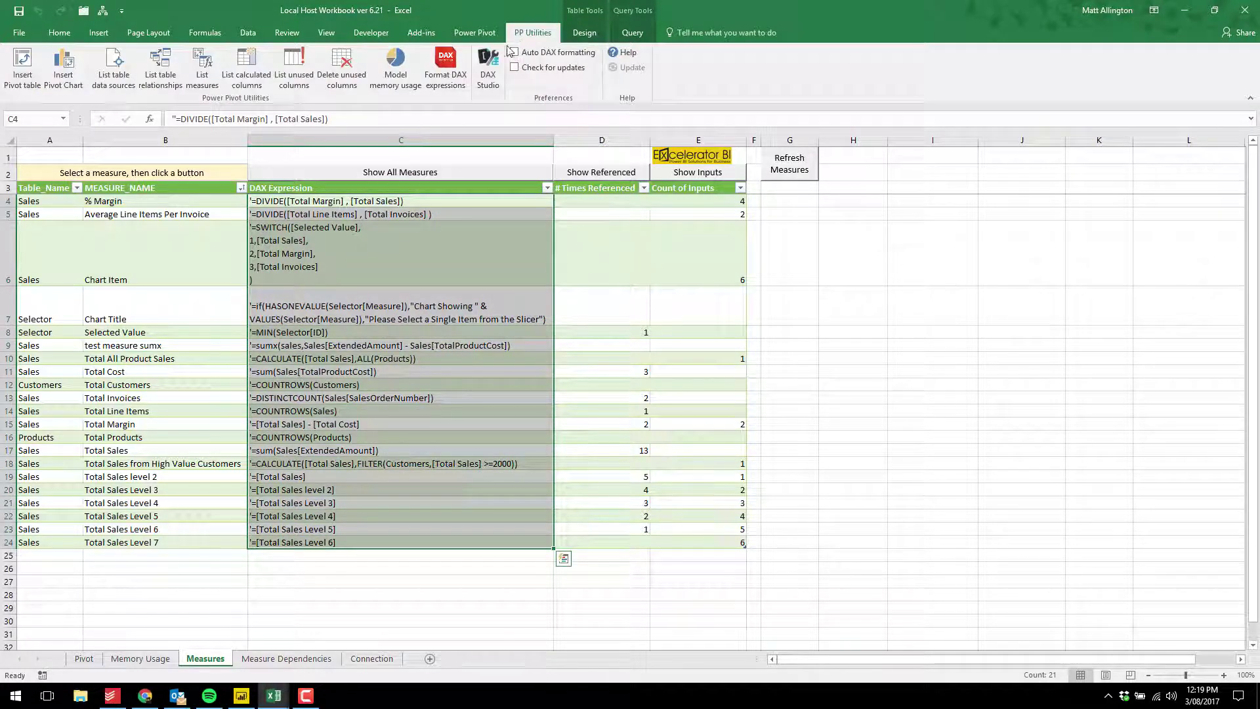
{"action": "left_click", "coordinate": [453, 64]}
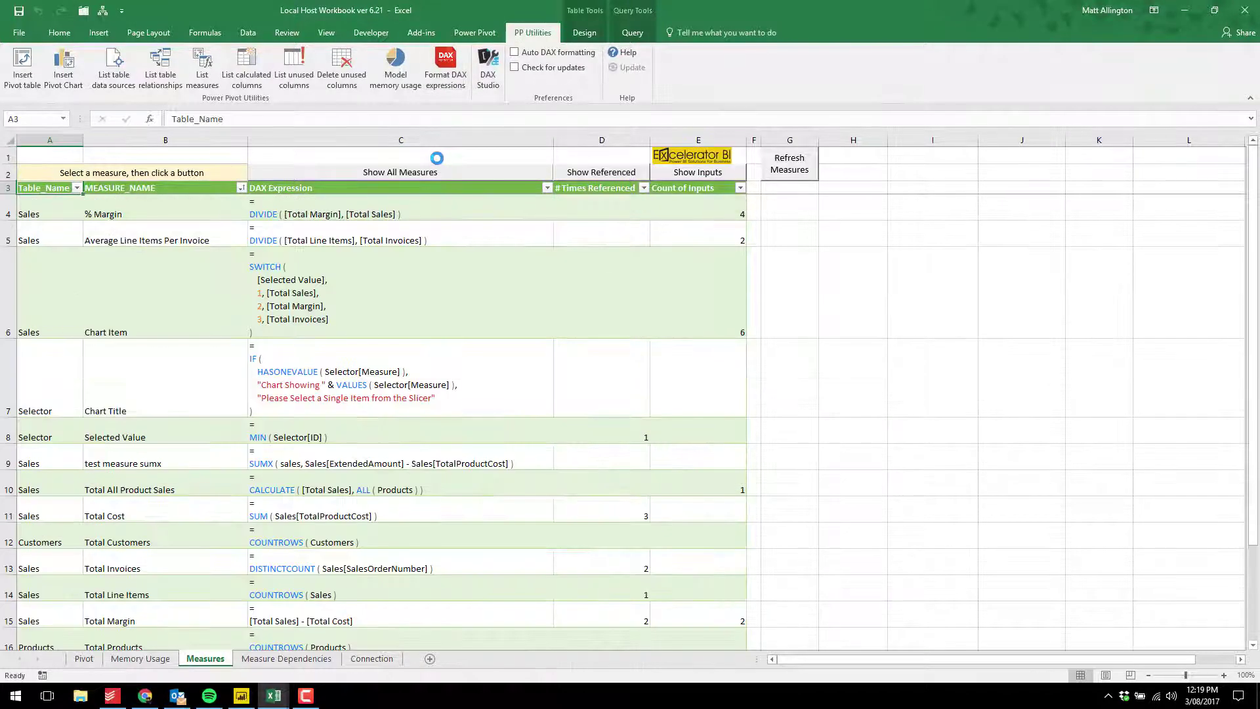
{"action": "left_click", "coordinate": [473, 273]}
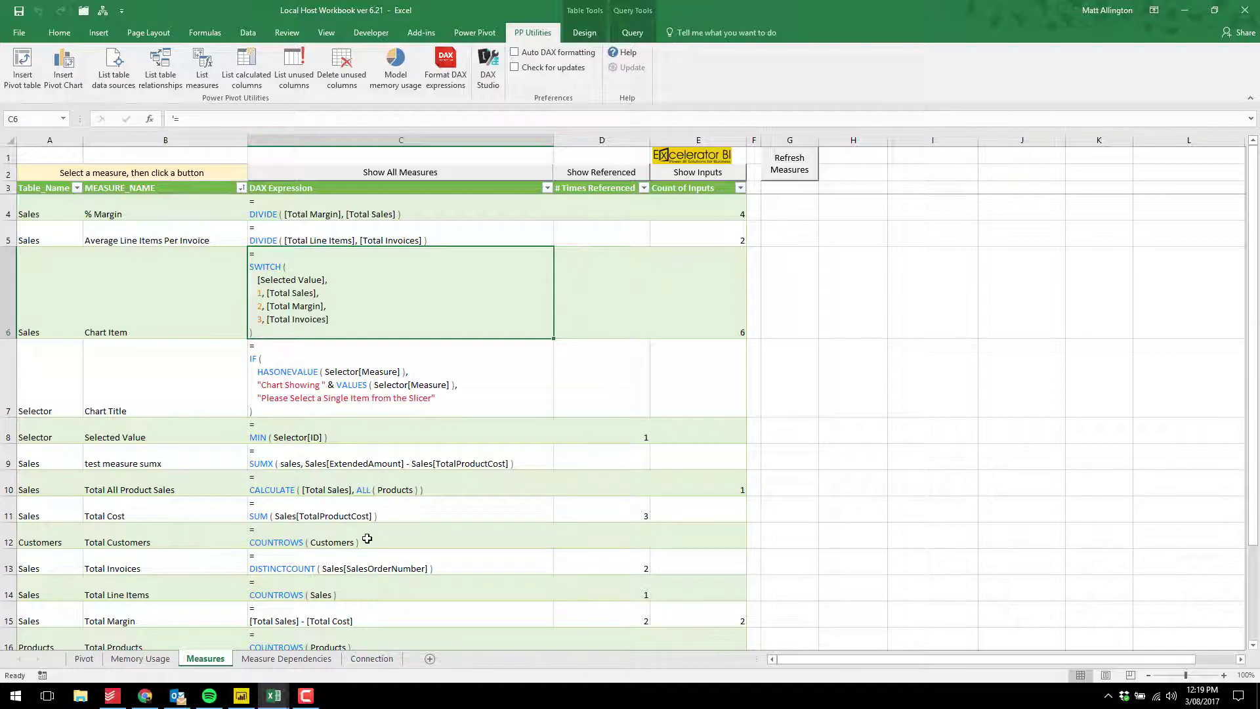
{"action": "left_click", "coordinate": [162, 511]}
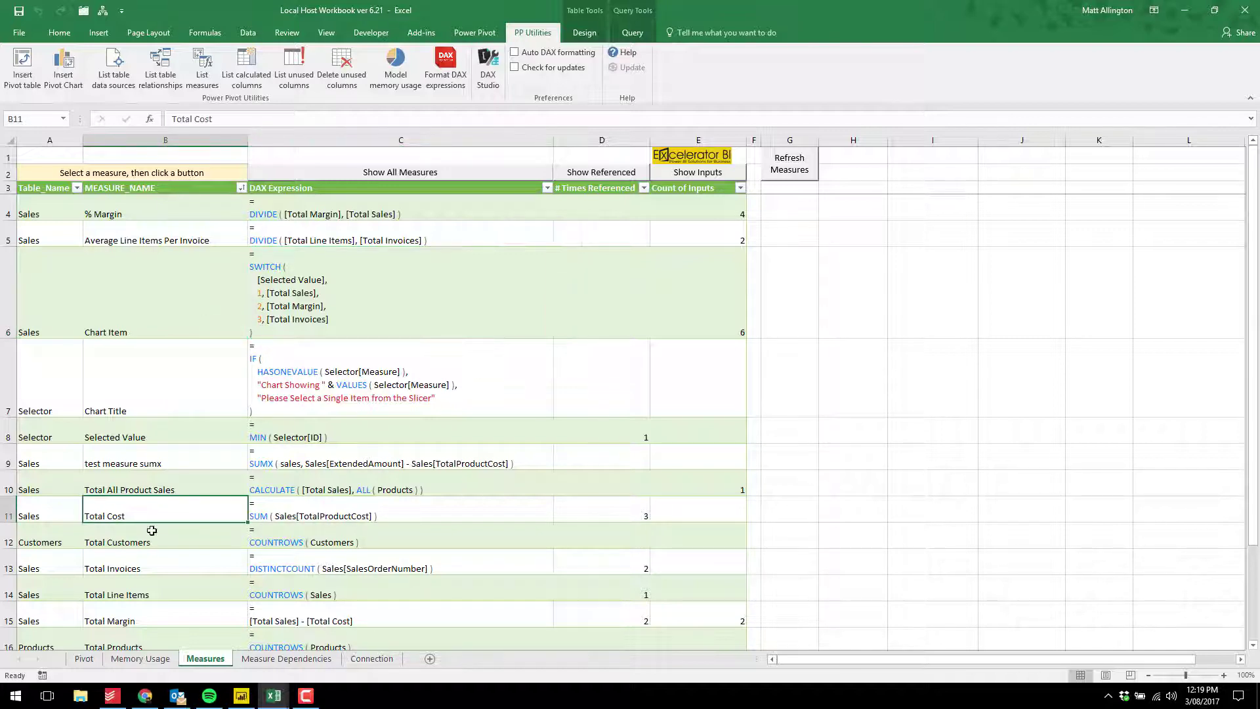
{"action": "scroll", "coordinate": [151, 531], "scroll_direction": "down", "scroll_amount": 1}
{"action": "left_click", "coordinate": [127, 467]}
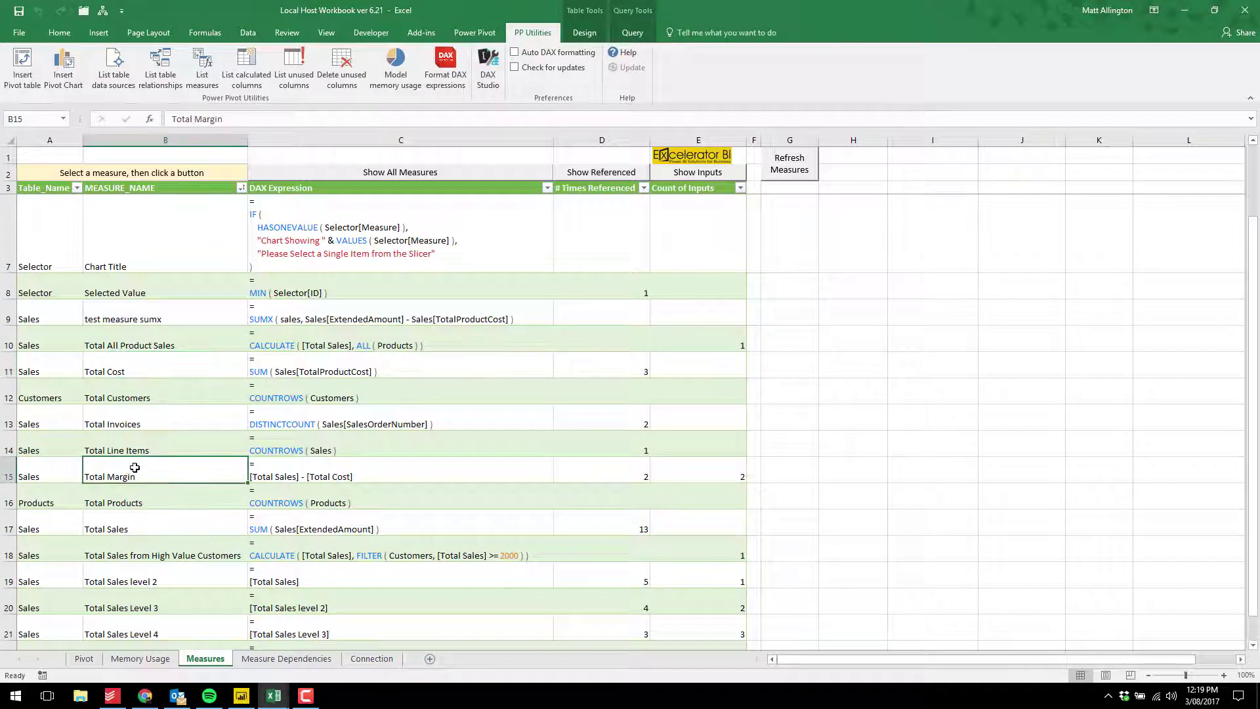
{"action": "left_click", "coordinate": [624, 475]}
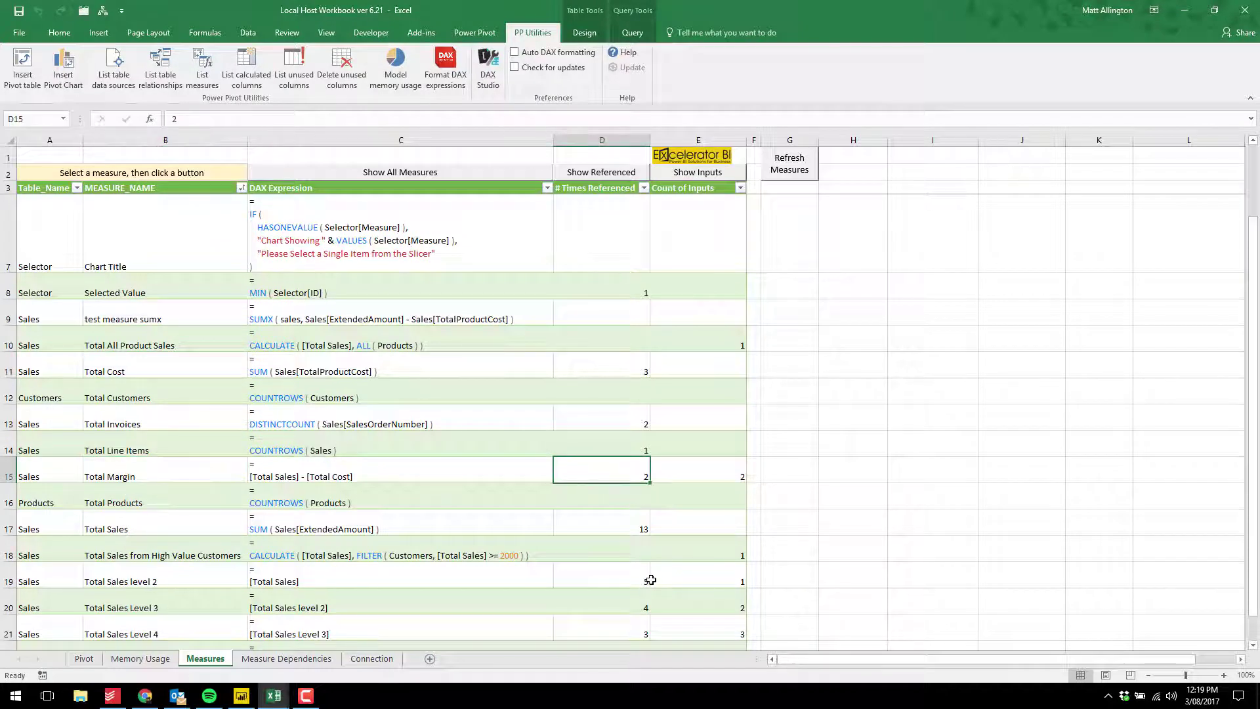
Show measures referencing Total Margin and review the % Margin and Chart Item expressions
{"action": "left_click", "coordinate": [610, 174]}
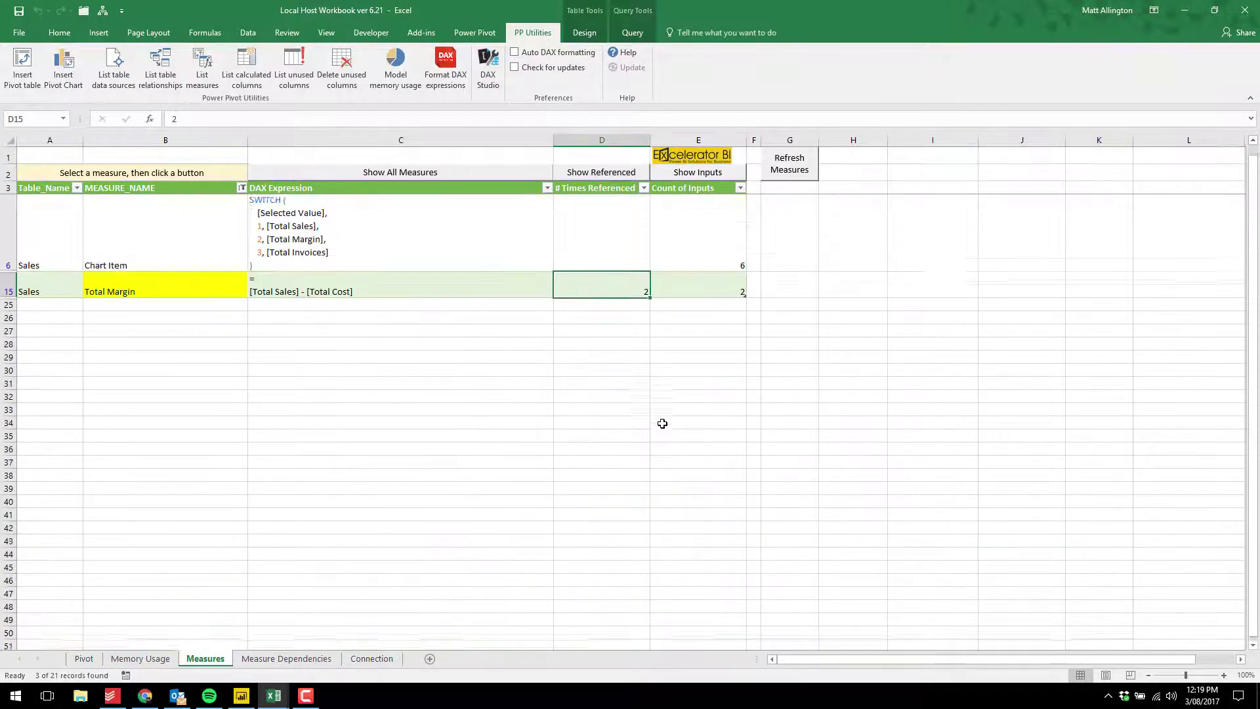
{"action": "left_click", "coordinate": [112, 209]}
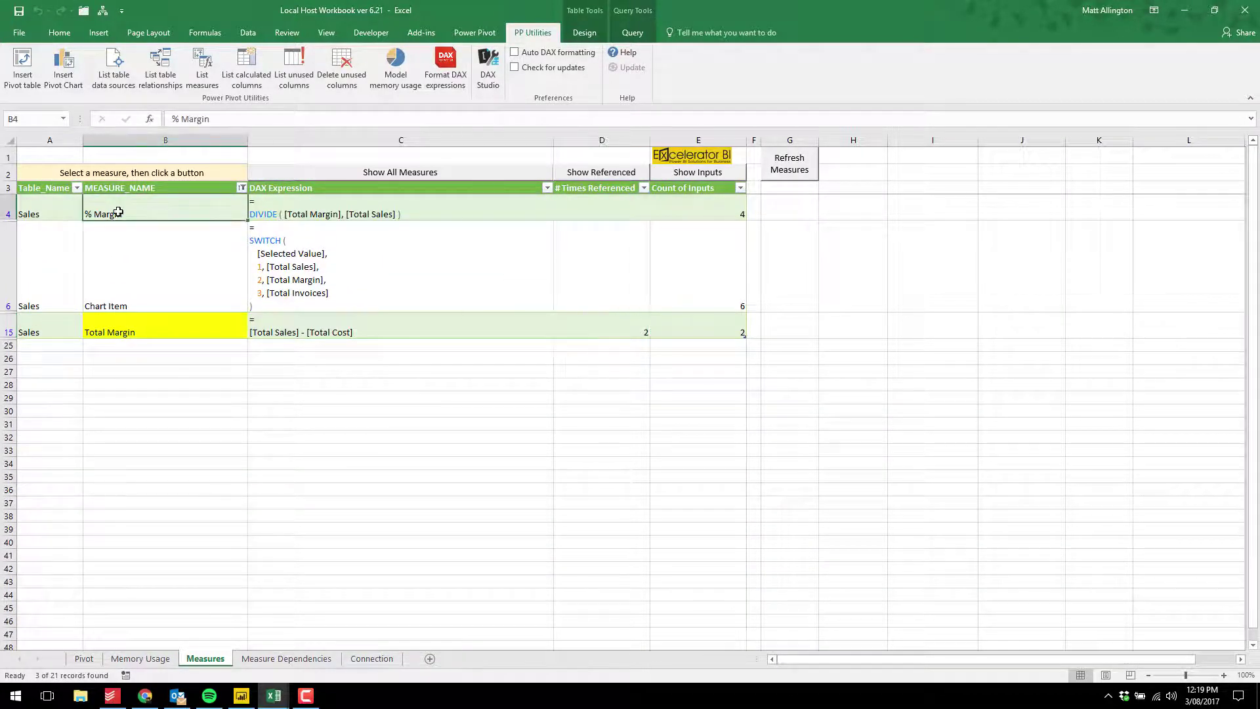
{"action": "left_click", "coordinate": [345, 212]}
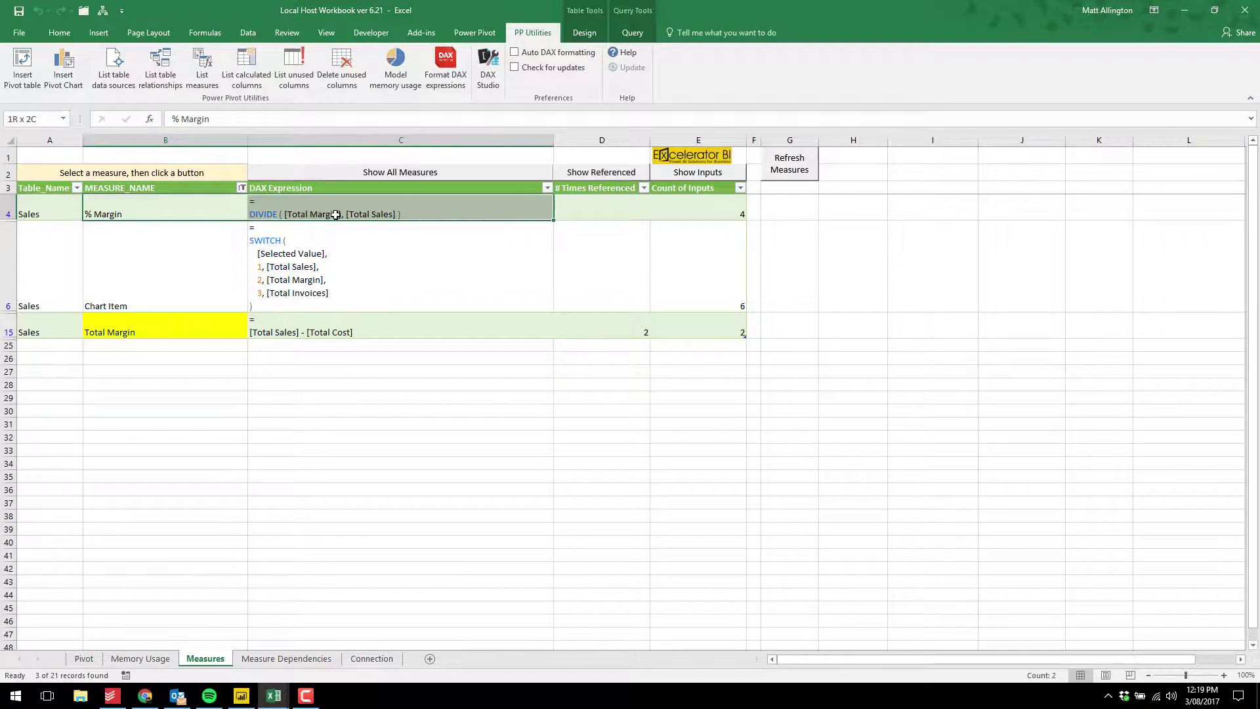
{"action": "left_click", "coordinate": [338, 265]}
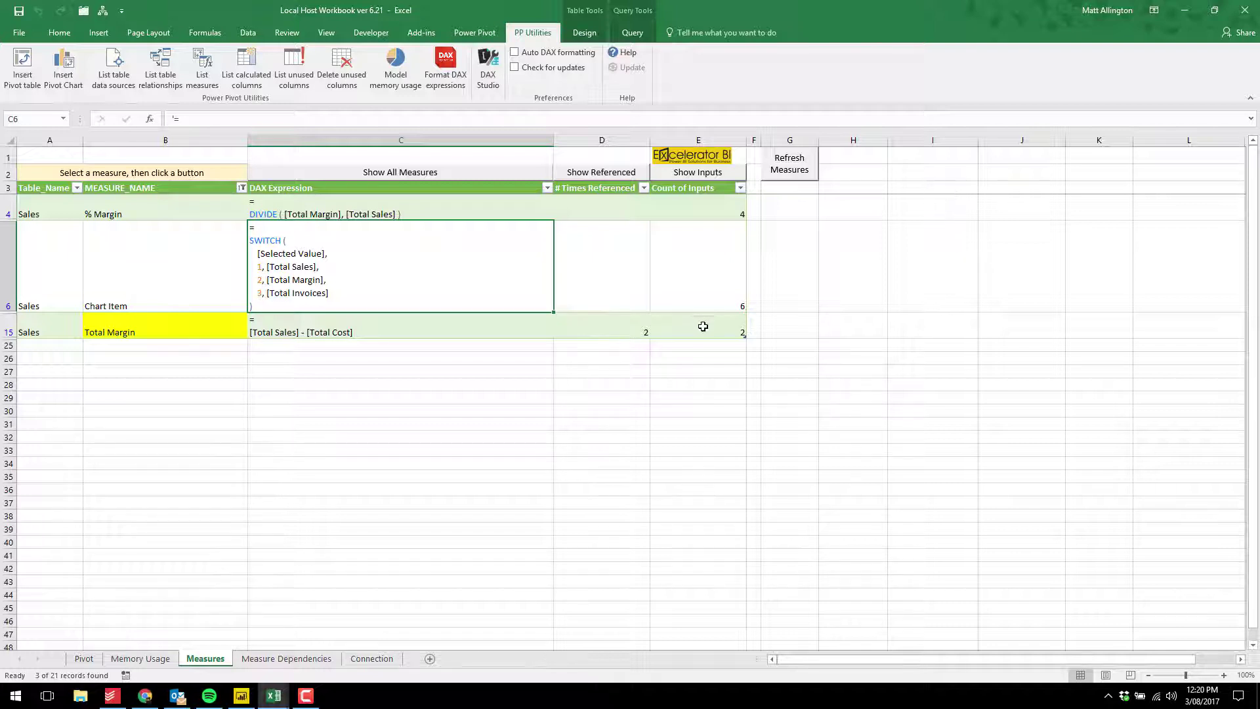
{"action": "left_click", "coordinate": [697, 322]}
{"action": "left_click", "coordinate": [696, 210]}
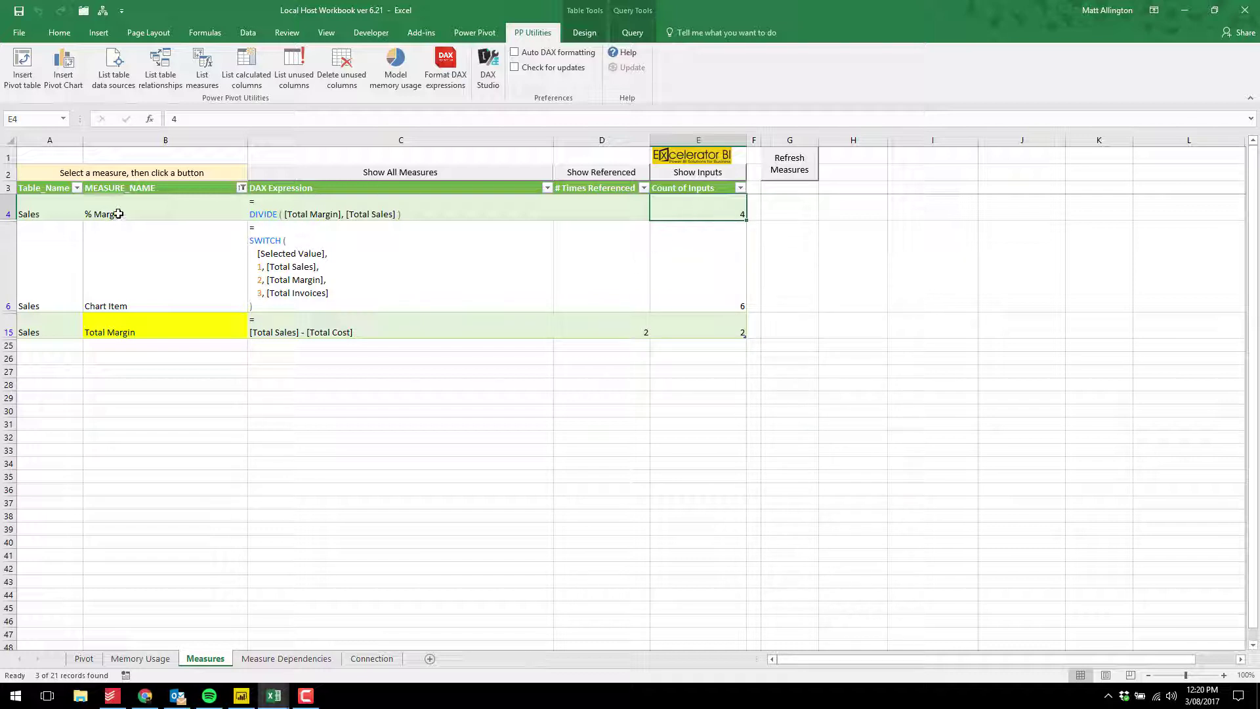
Show % Margin's inputs and review Total Sales, Total Margin and Total Cost with their DAX
{"action": "left_click", "coordinate": [697, 173]}
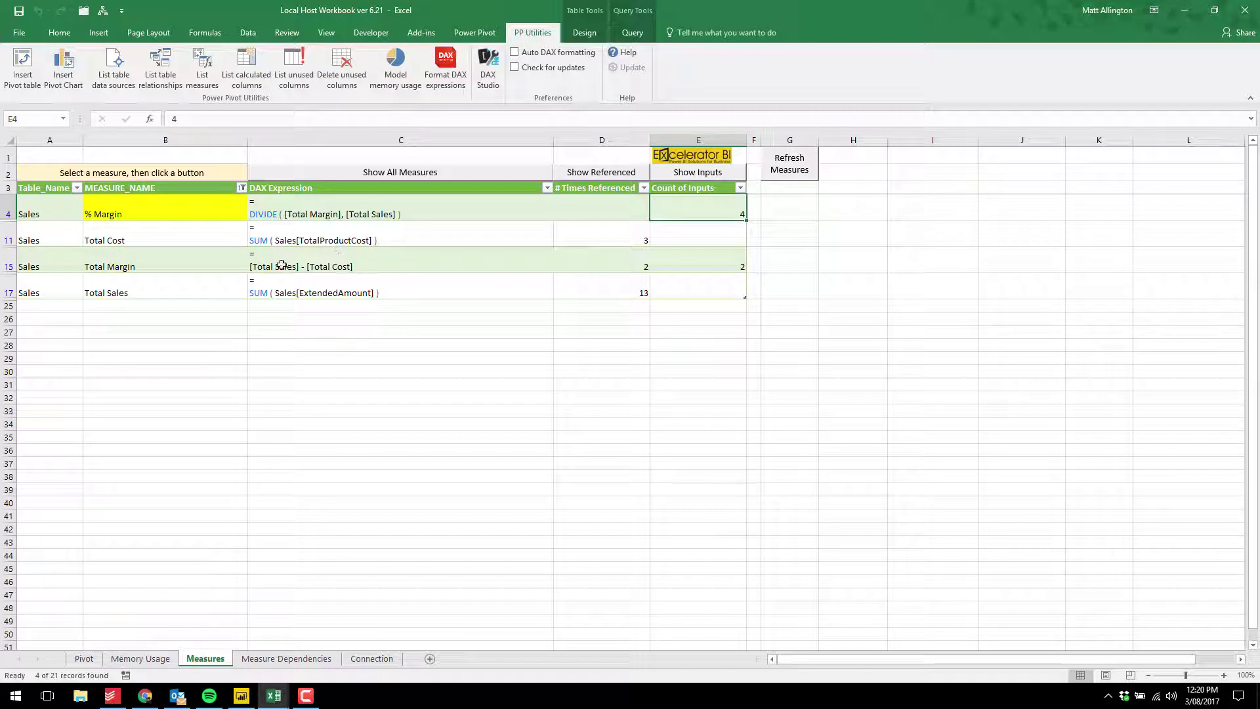
{"action": "left_click", "coordinate": [164, 286]}
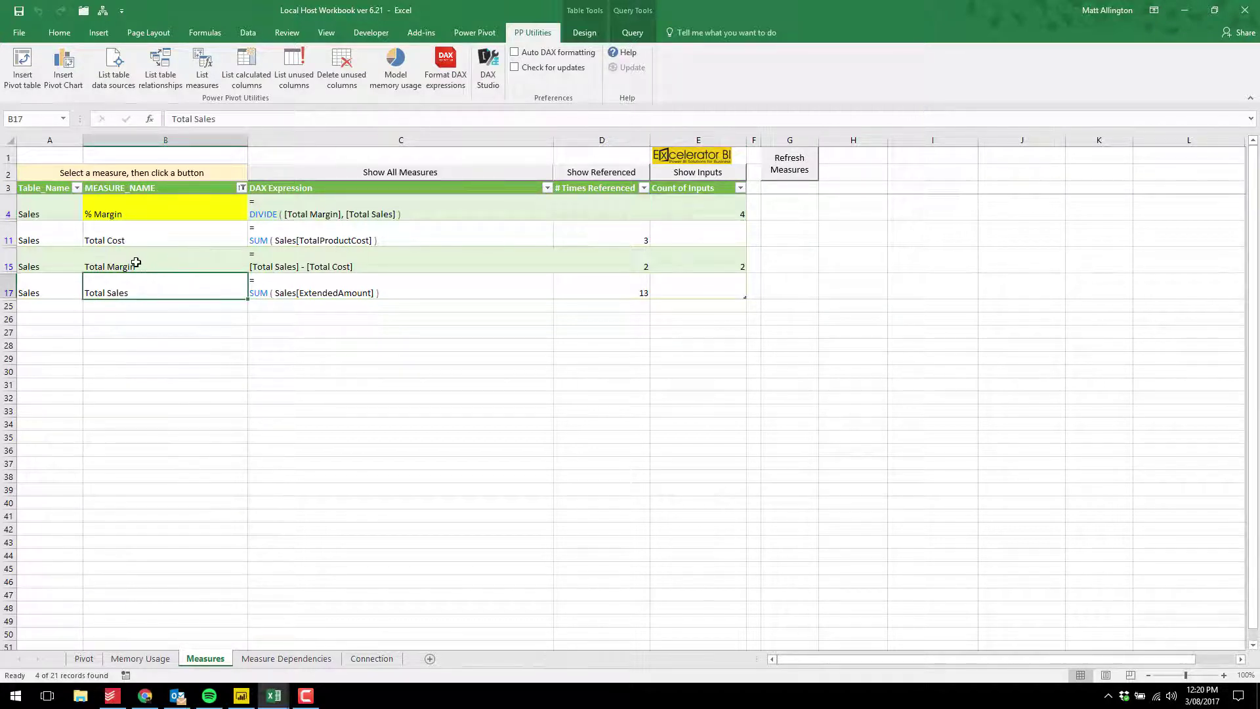
{"action": "left_click", "coordinate": [136, 263]}
{"action": "left_click", "coordinate": [136, 238]}
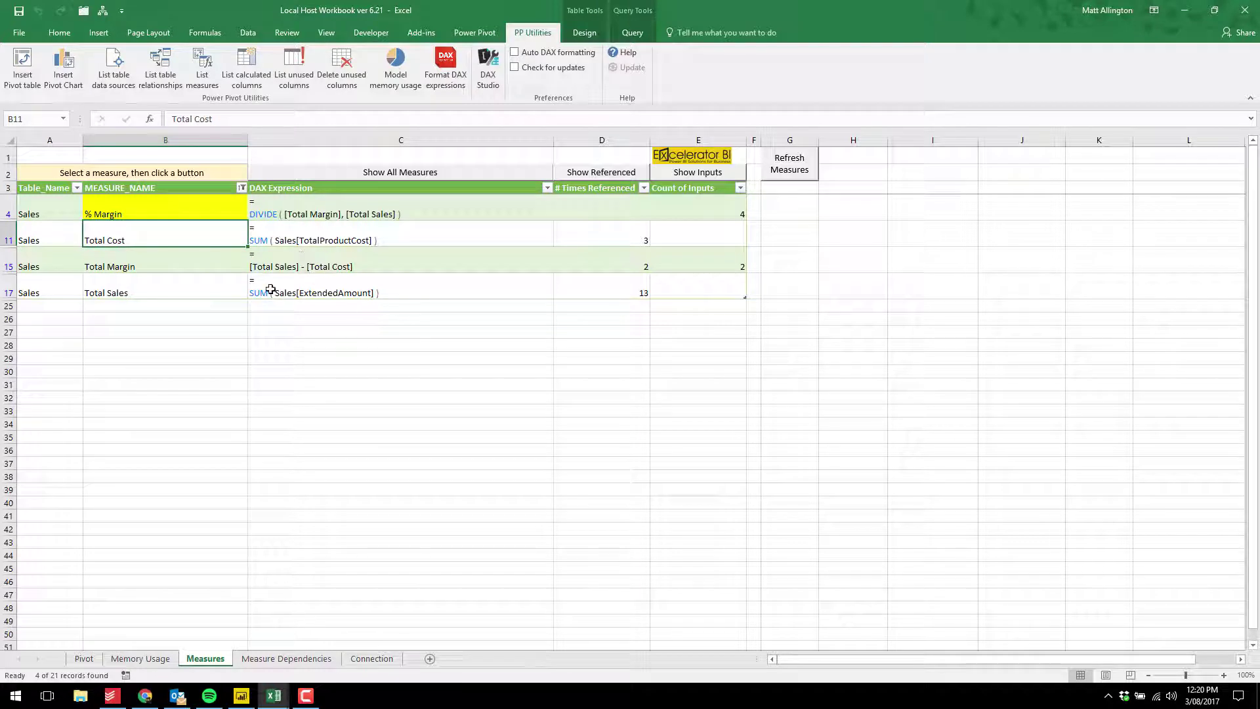
{"action": "left_click", "coordinate": [150, 204]}
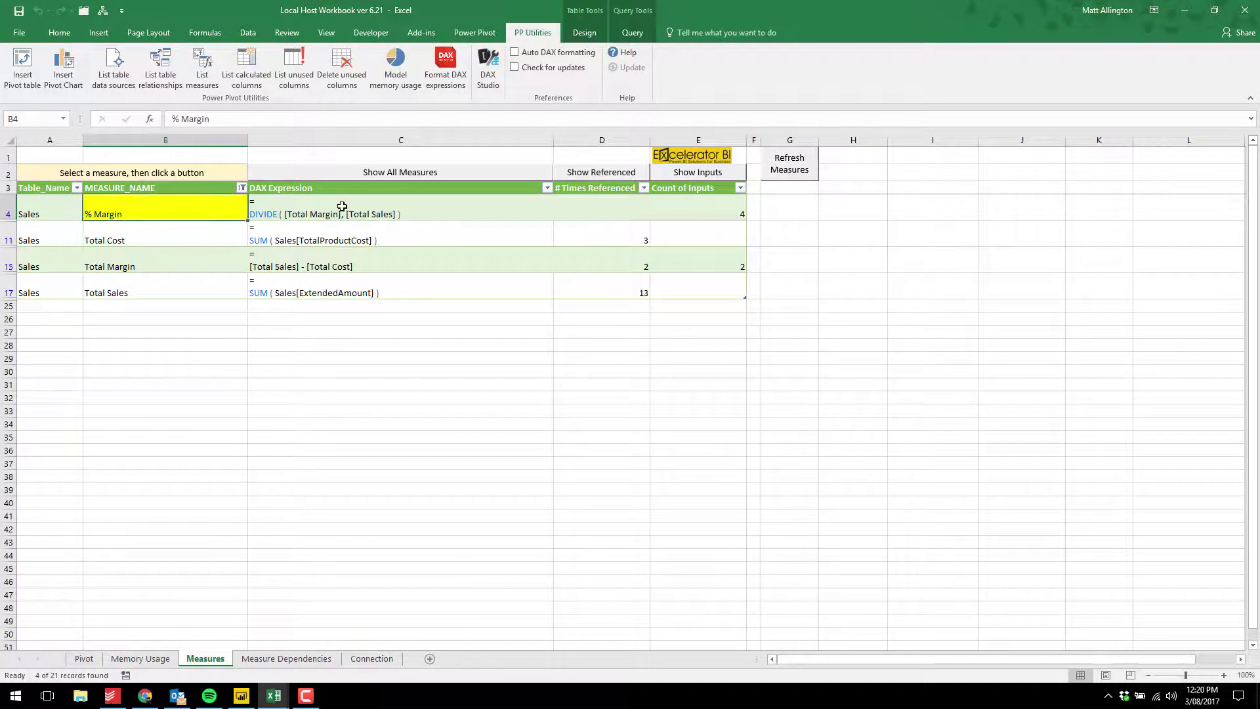
{"action": "left_click", "coordinate": [292, 214]}
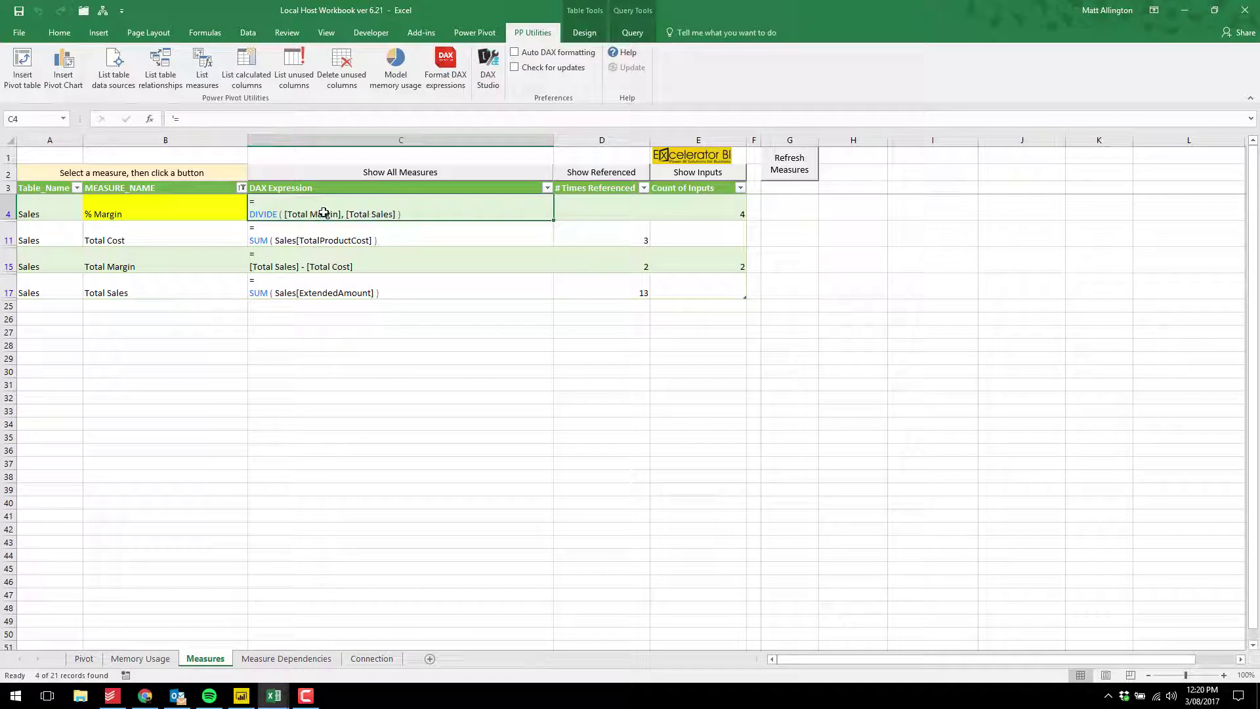
{"action": "left_click", "coordinate": [281, 265]}
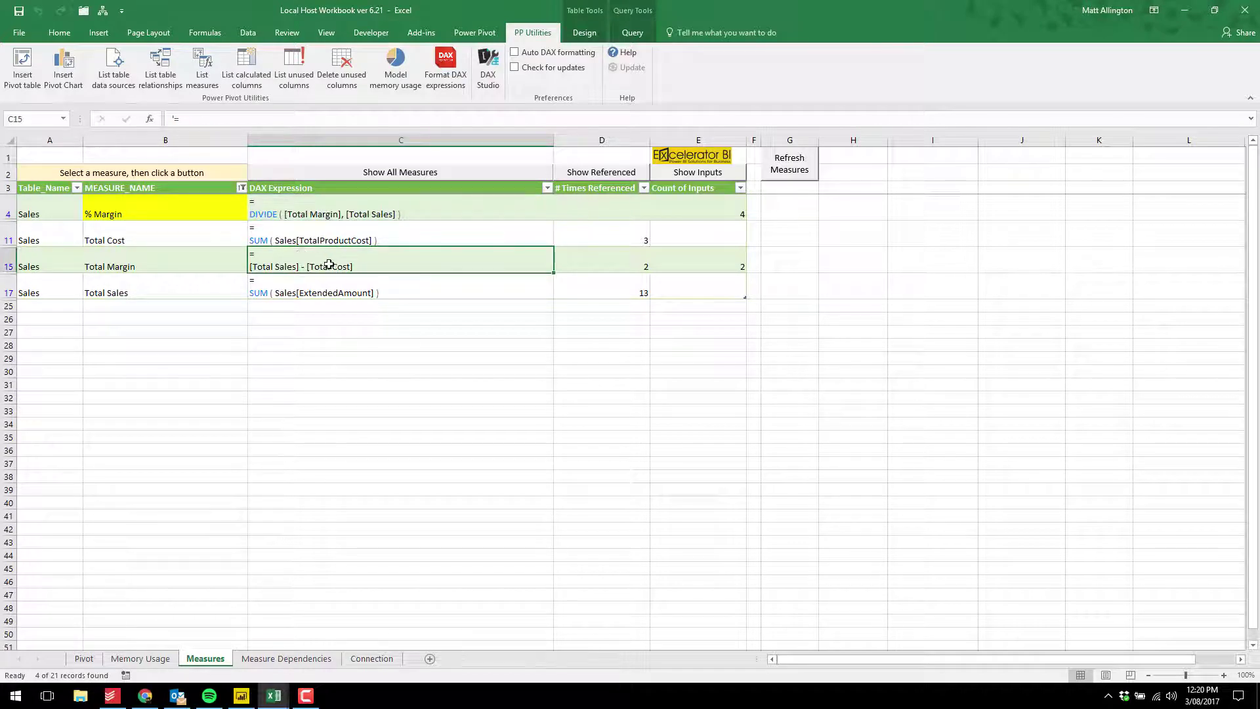
{"action": "left_click", "coordinate": [371, 209]}
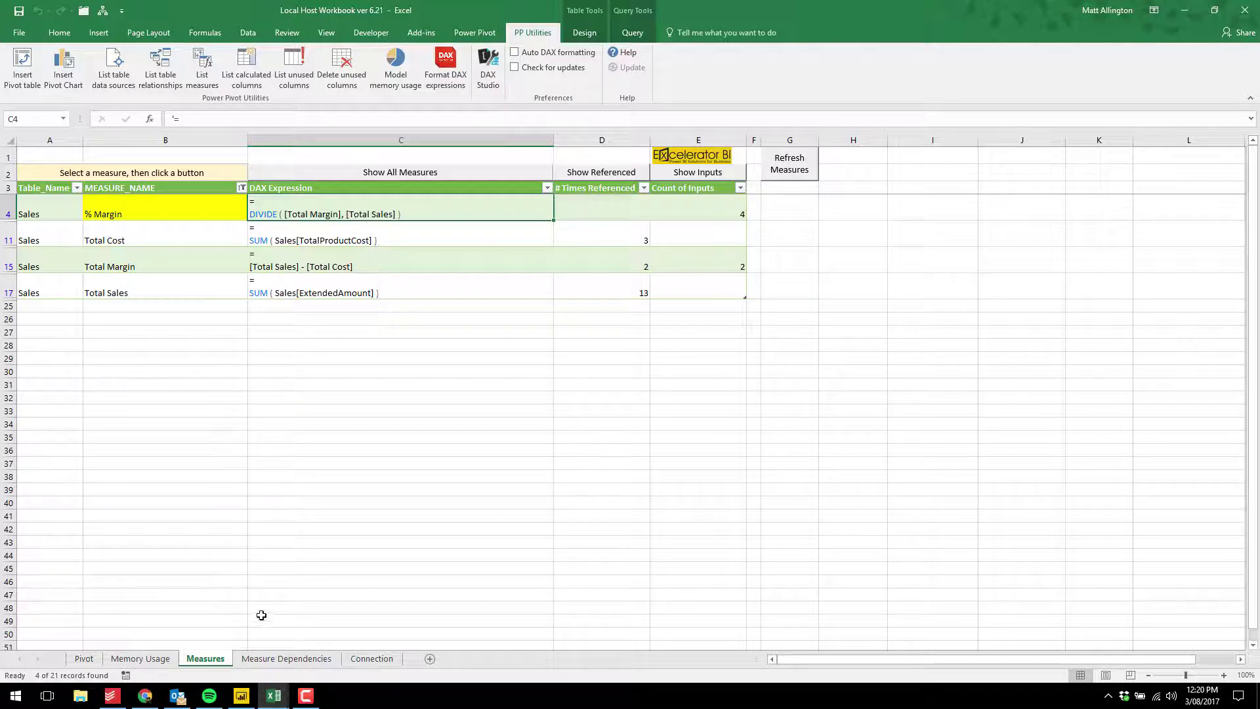
Restore the full measures list and check the Measure Dependencies sheet
{"action": "left_click", "coordinate": [276, 660]}
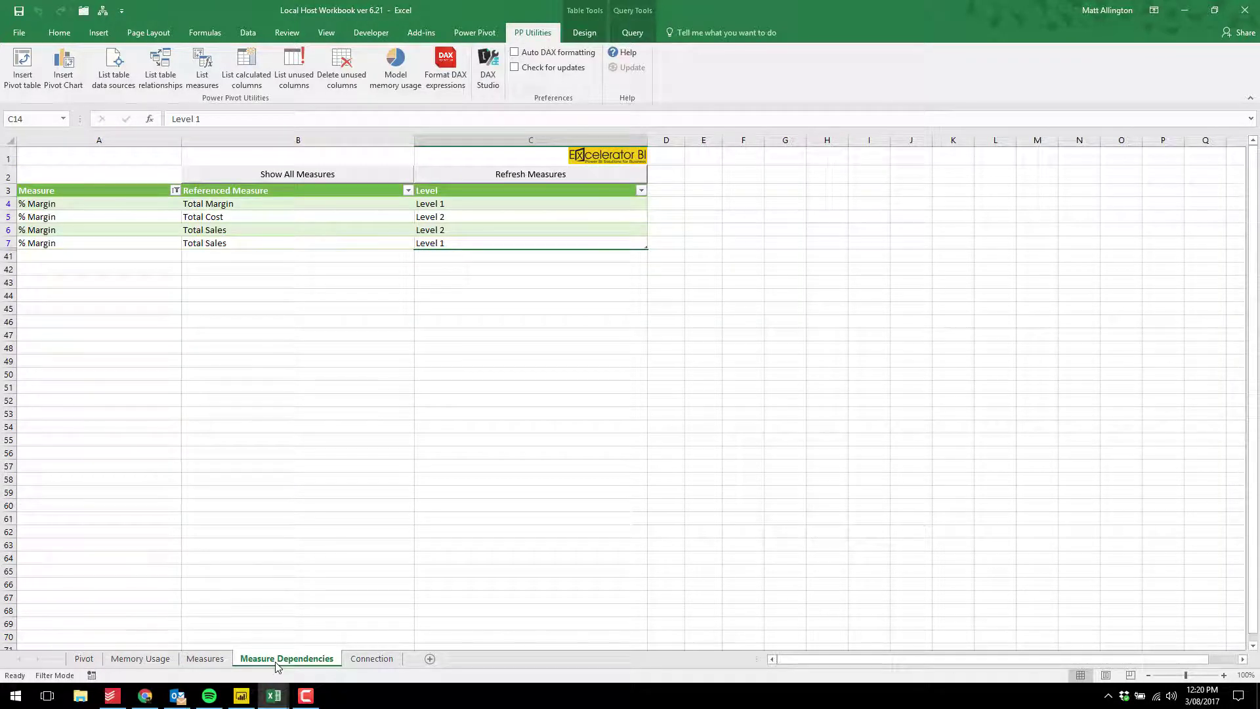
{"action": "left_click", "coordinate": [205, 659]}
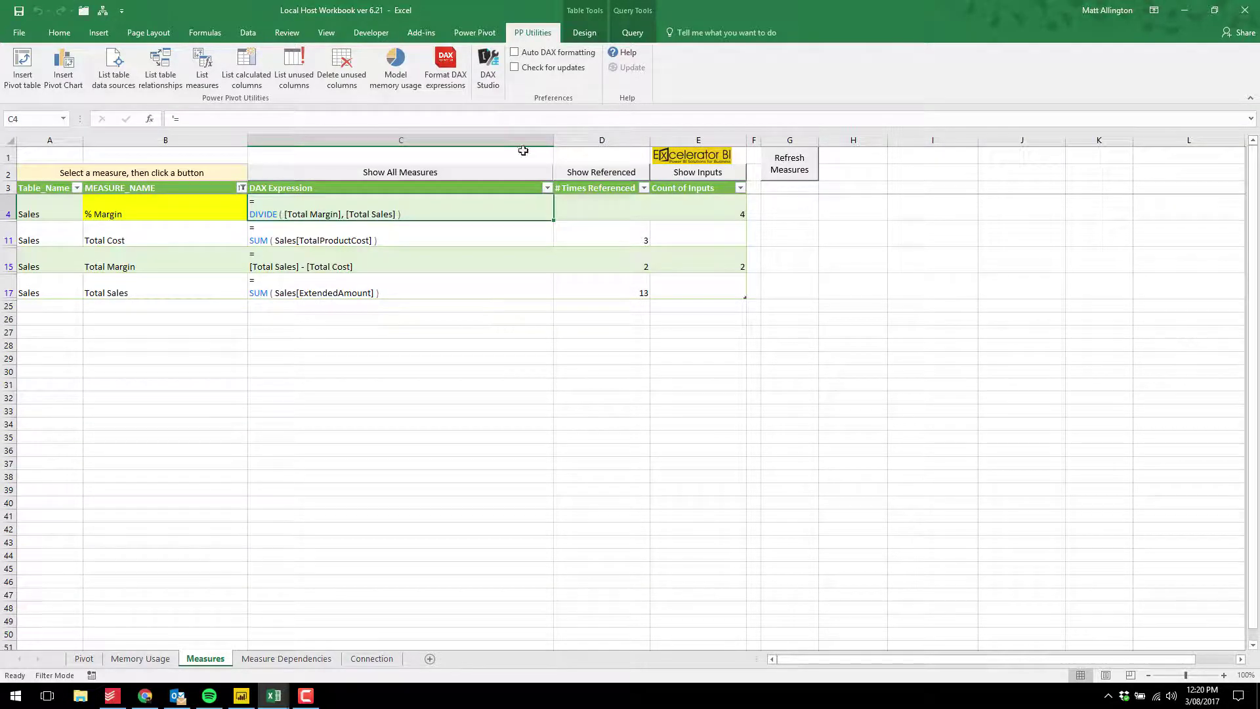
{"action": "left_click", "coordinate": [423, 177]}
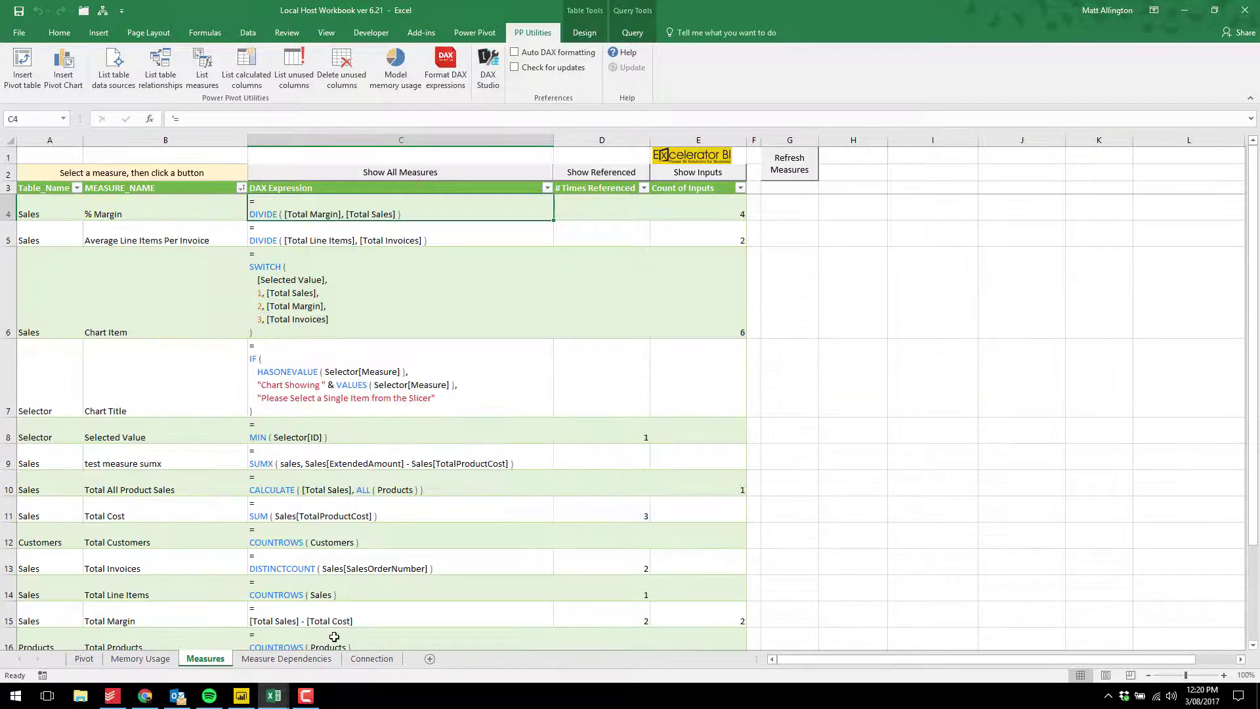
{"action": "left_click", "coordinate": [287, 659]}
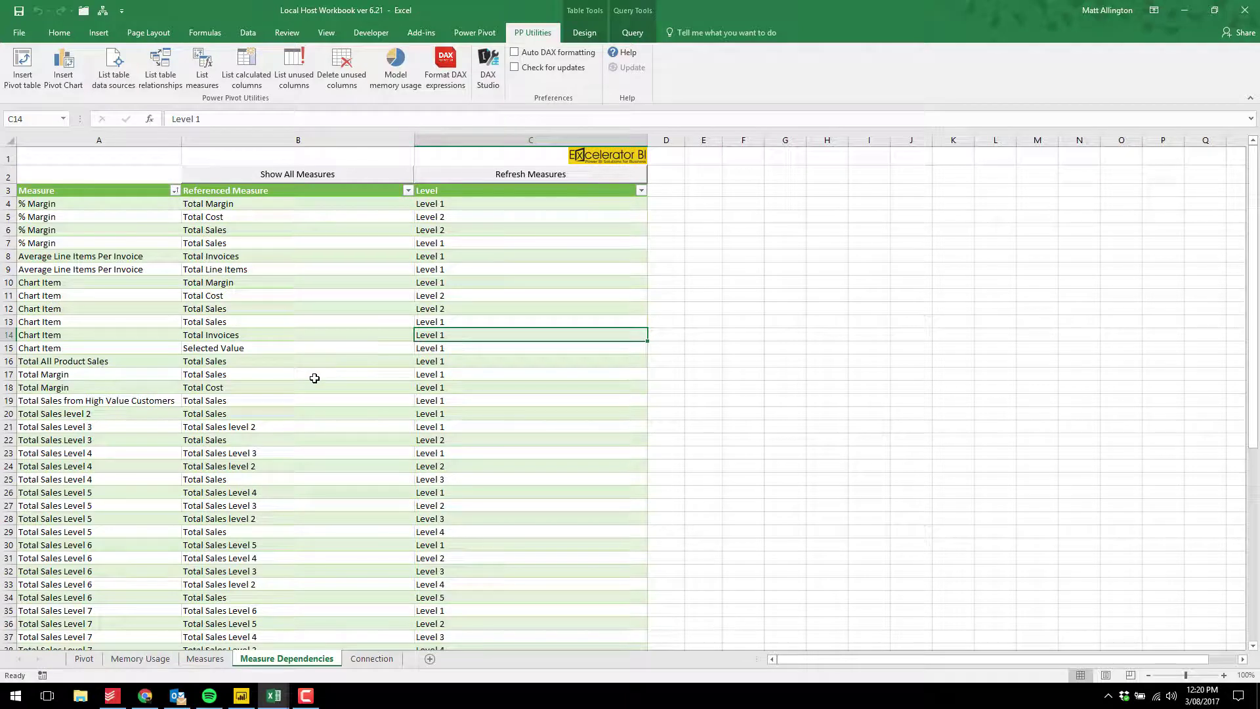
{"action": "left_click", "coordinate": [205, 658]}
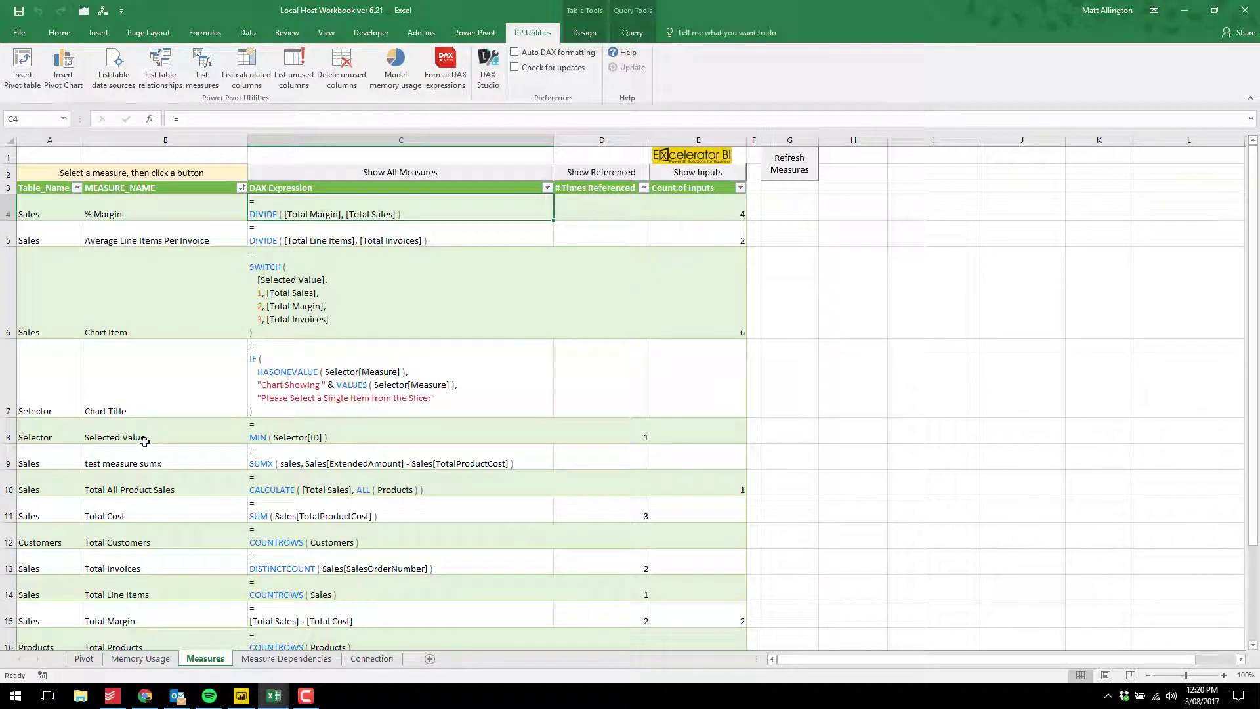
List measures referencing Total Invoices: Average Line Items Per Invoice and Chart Item, both Level 1
{"action": "left_click", "coordinate": [143, 542]}
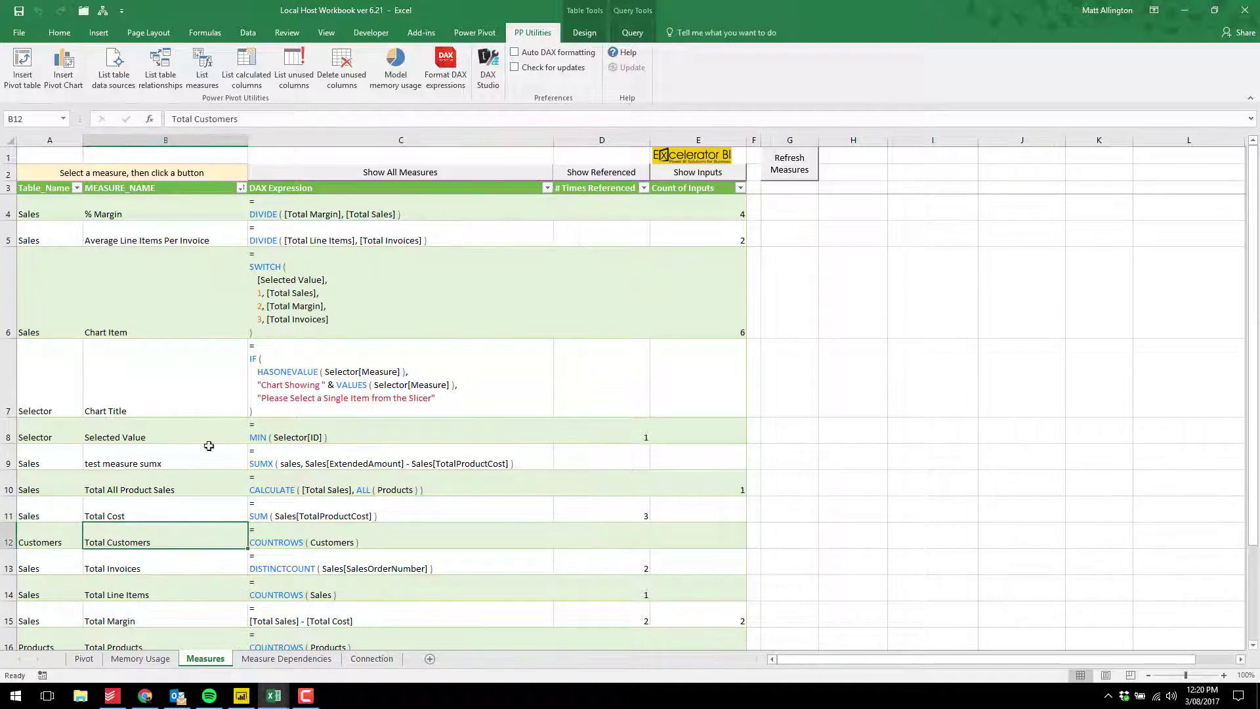
{"action": "left_click", "coordinate": [400, 172]}
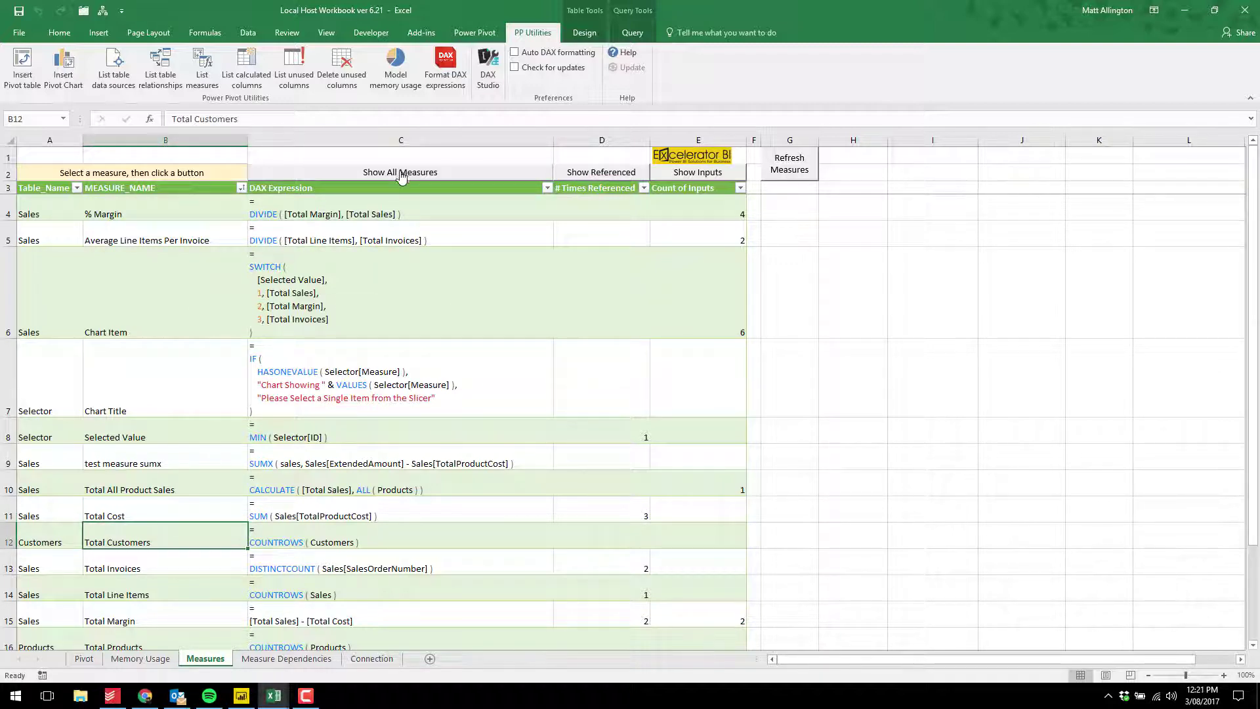
{"action": "left_click", "coordinate": [145, 557]}
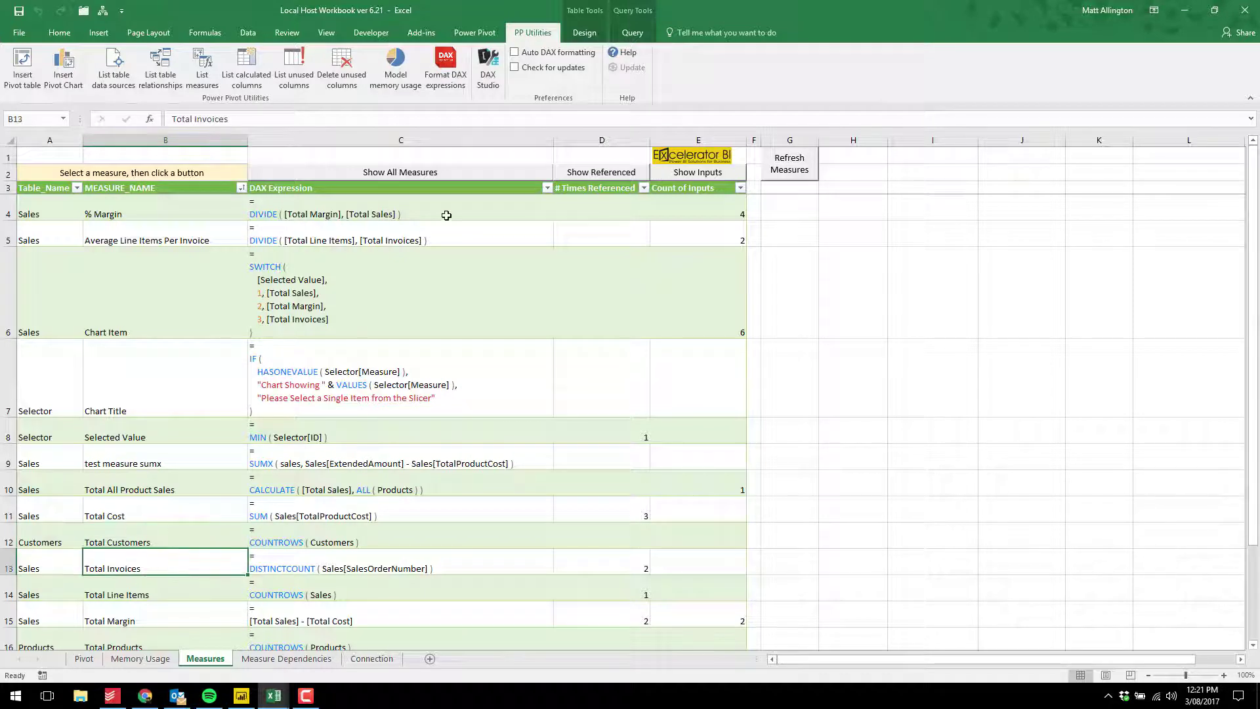
{"action": "left_click", "coordinate": [621, 180]}
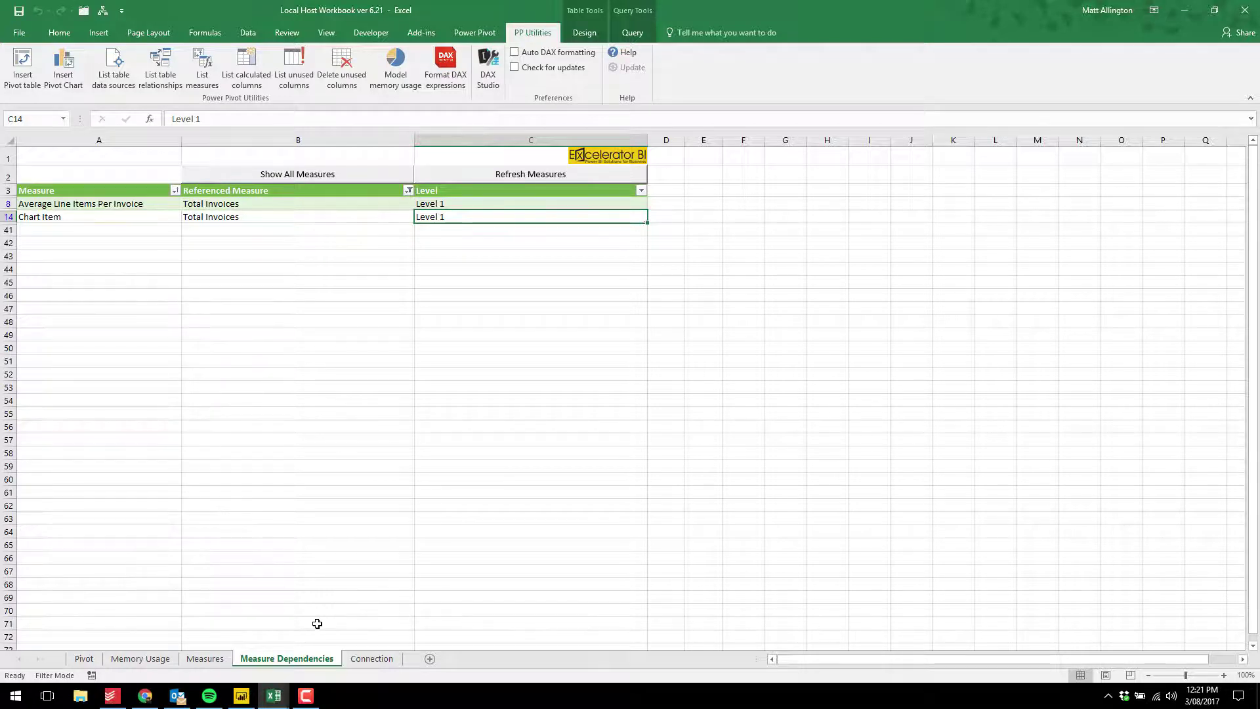
On the Connection sheet (port 61676), open the Analysis Services workspace folder in File Explorer
{"action": "left_click", "coordinate": [361, 658]}
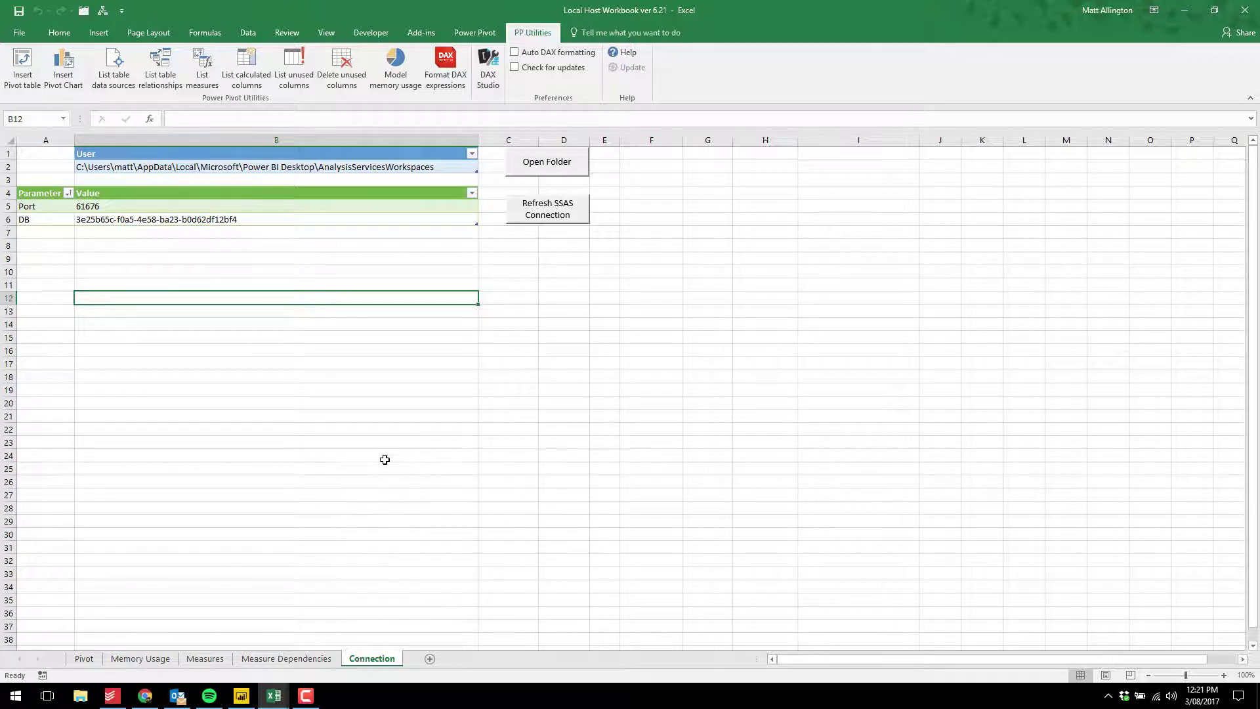
{"action": "left_click", "coordinate": [530, 170]}
{"action": "left_click_drag", "start_coordinate": [802, 129], "coordinate": [583, 122]}
{"action": "left_click", "coordinate": [656, 260]}
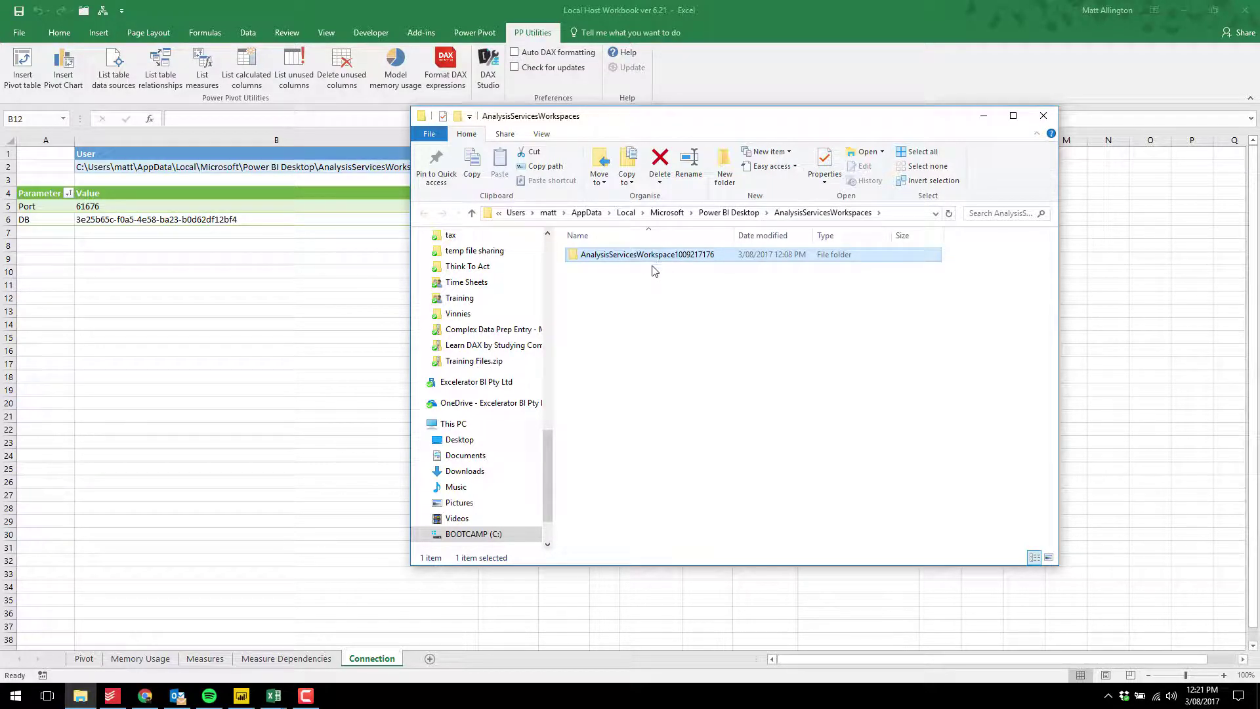
Return to the Pivot sheet showing Total Cost of $17,277,794 by gender
{"action": "left_click", "coordinate": [84, 658]}
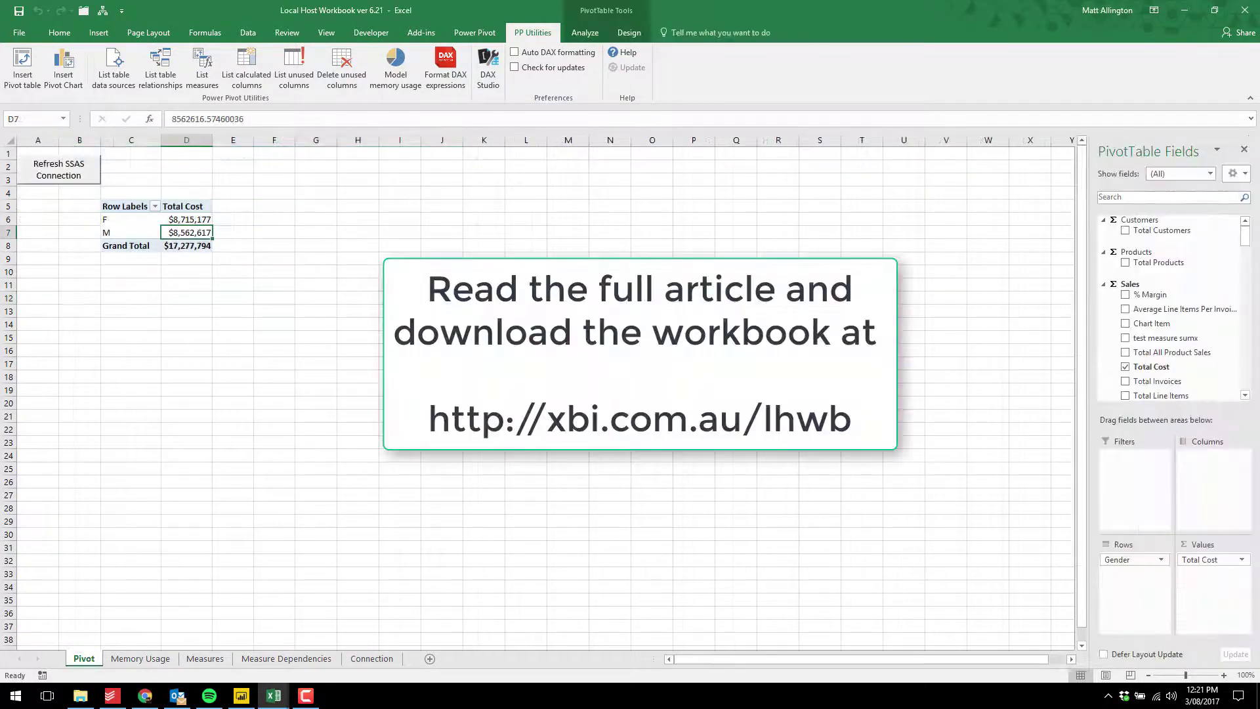